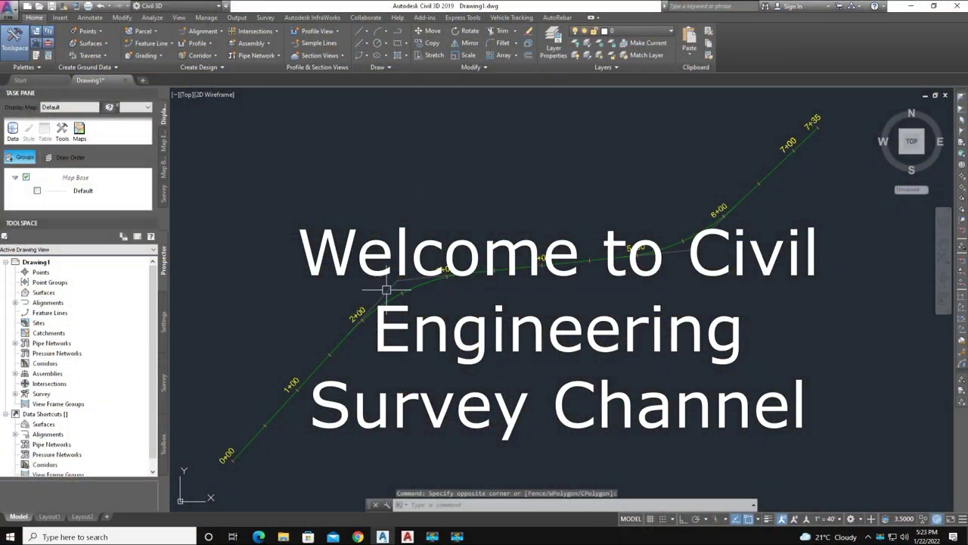
Inspect the properties of Alignment - road without changing anything.
click(384, 280)
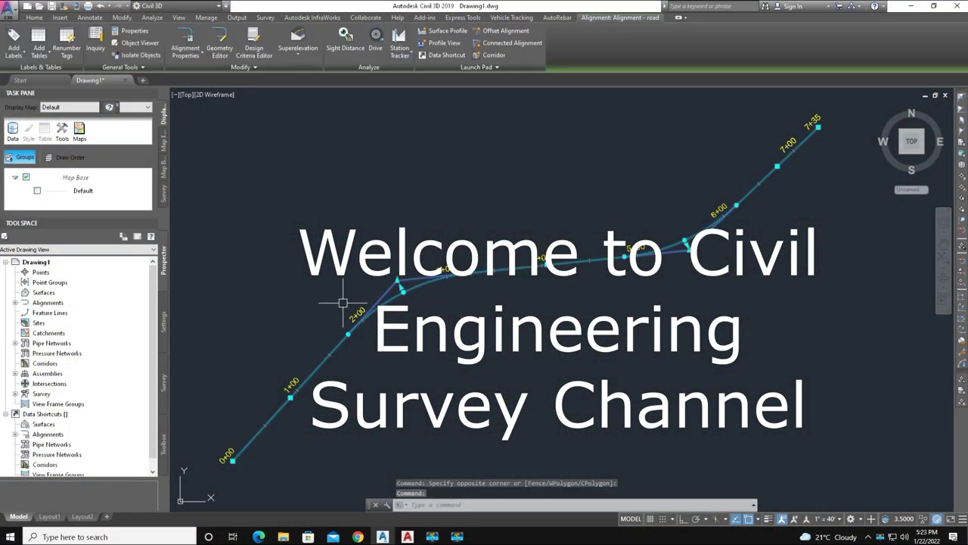
right_click(392, 297)
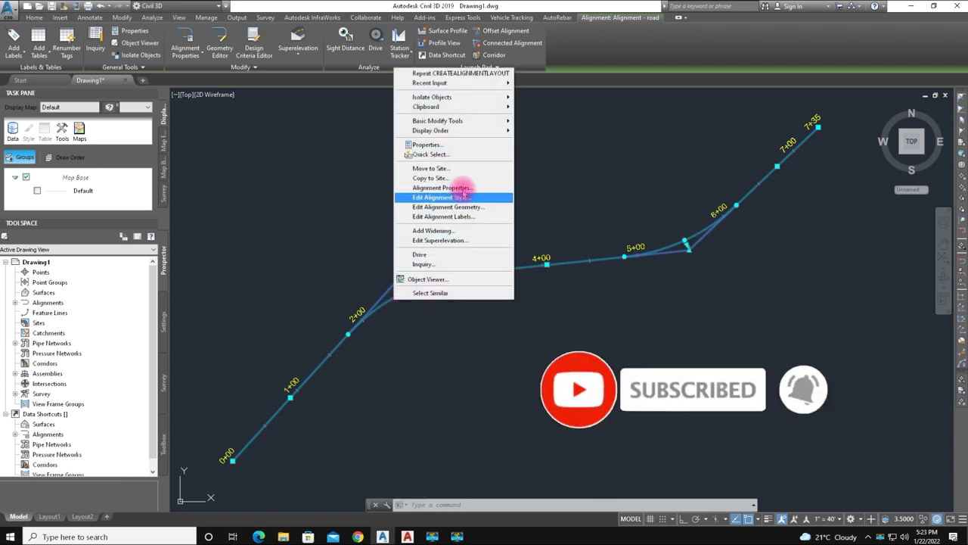
click(495, 187)
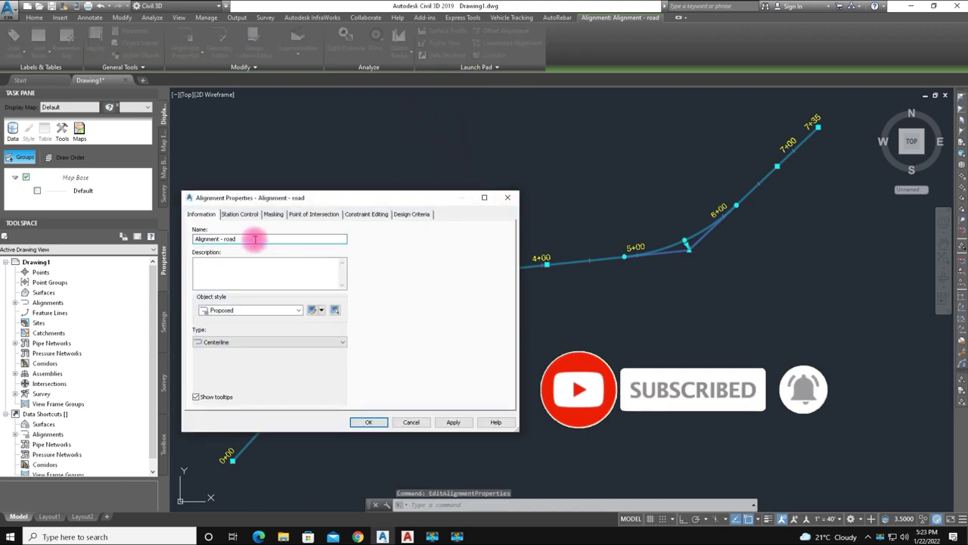
click(507, 197)
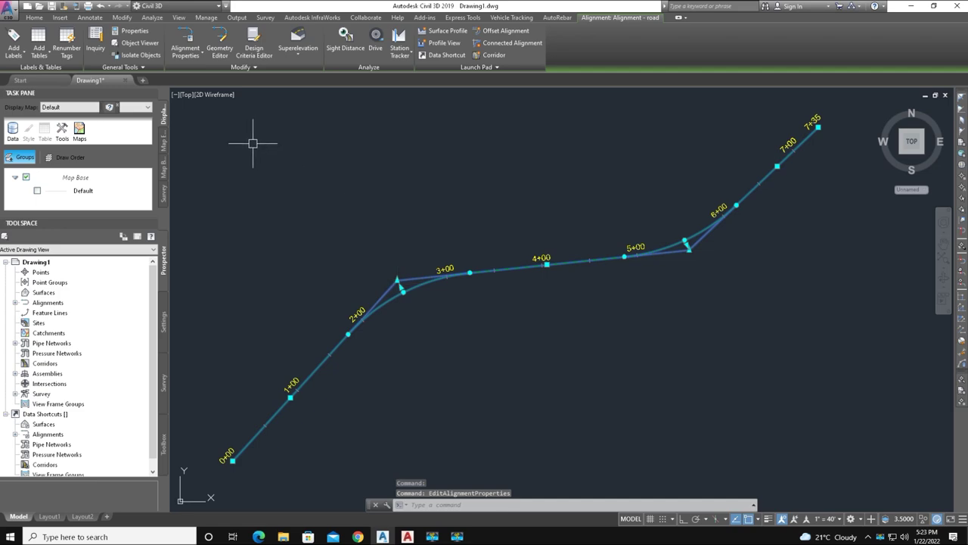
key(Escape)
Start offset alignments from Alignment - road with 15' left and right incremental offsets.
click(229, 94)
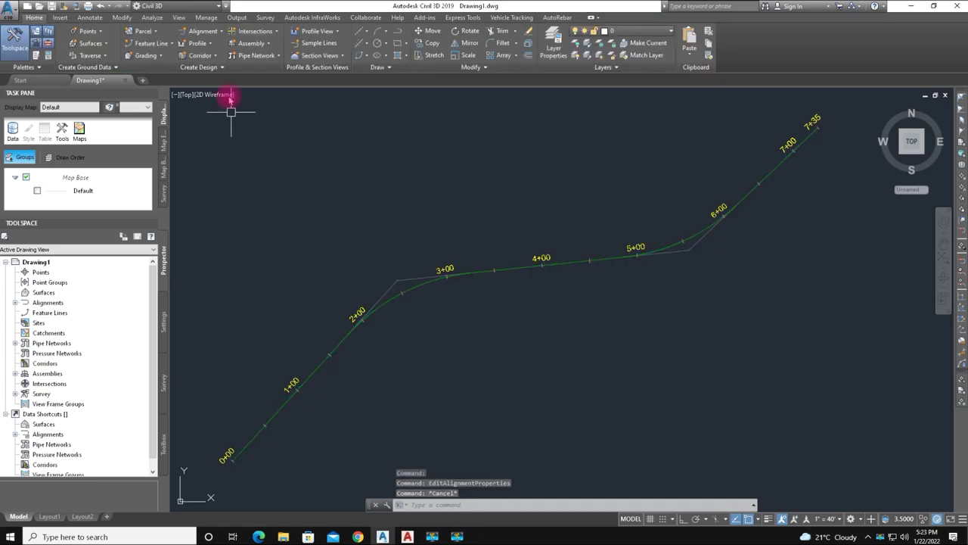
click(215, 34)
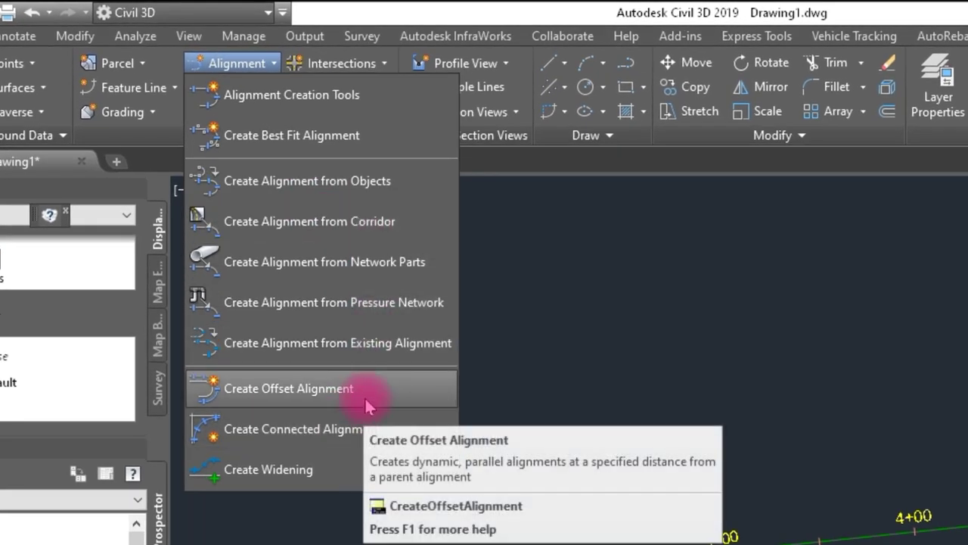
click(354, 389)
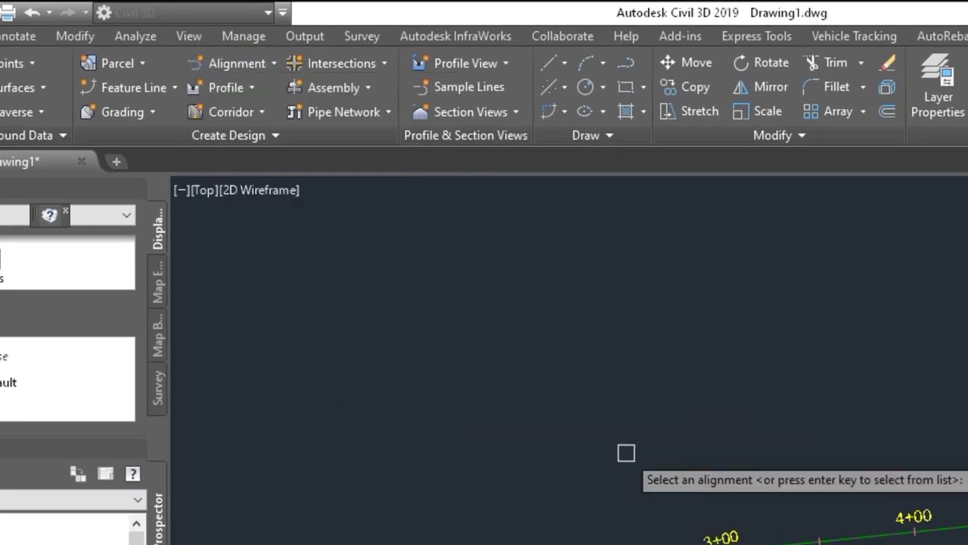
click(832, 538)
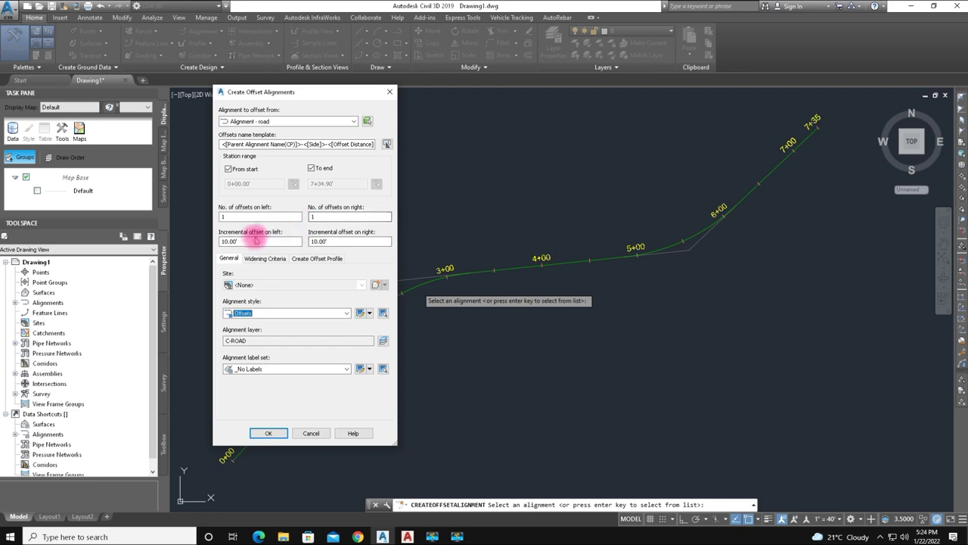
double_click(249, 241)
text(15)
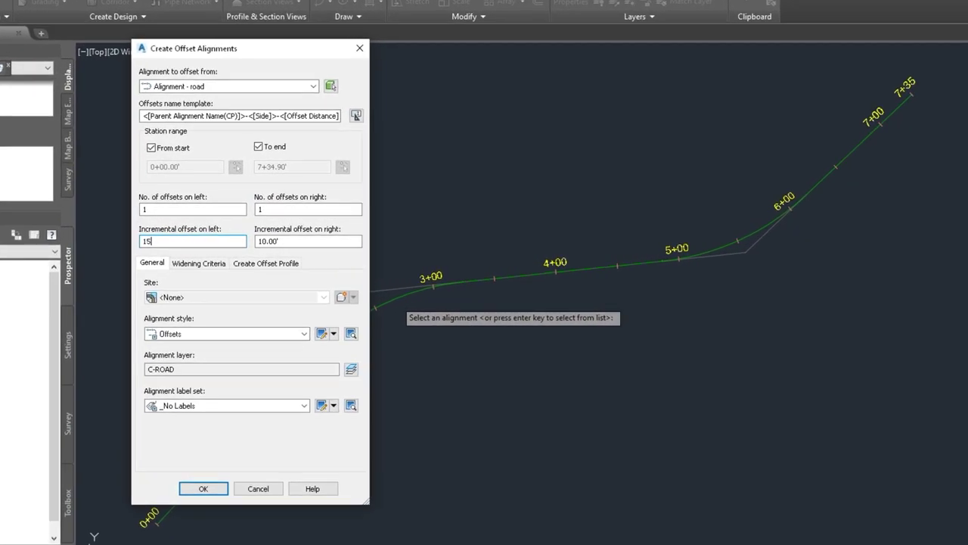
click(309, 241)
drag(296, 241, 238, 243)
text(15)
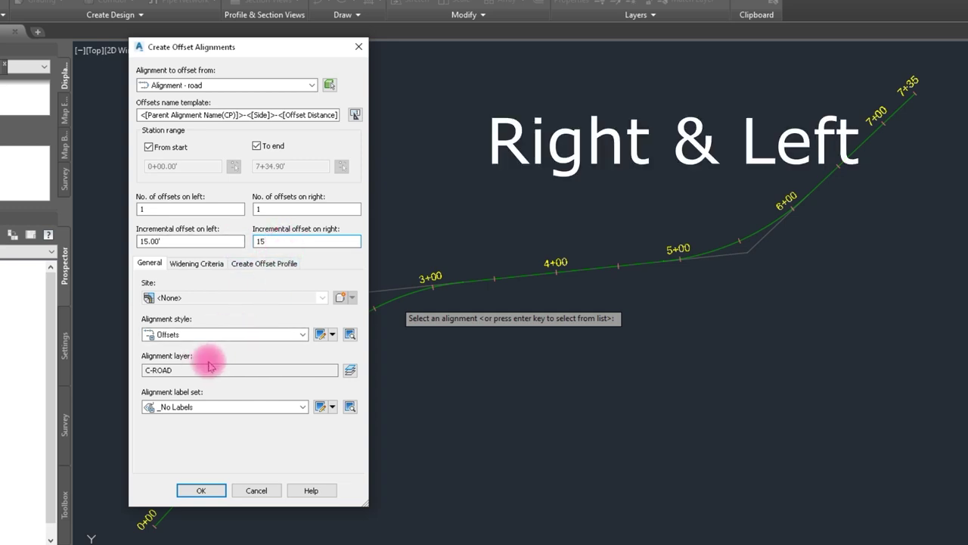
Keep no labels and Alignment - road as source, review the tabs, and create both offsets.
click(244, 406)
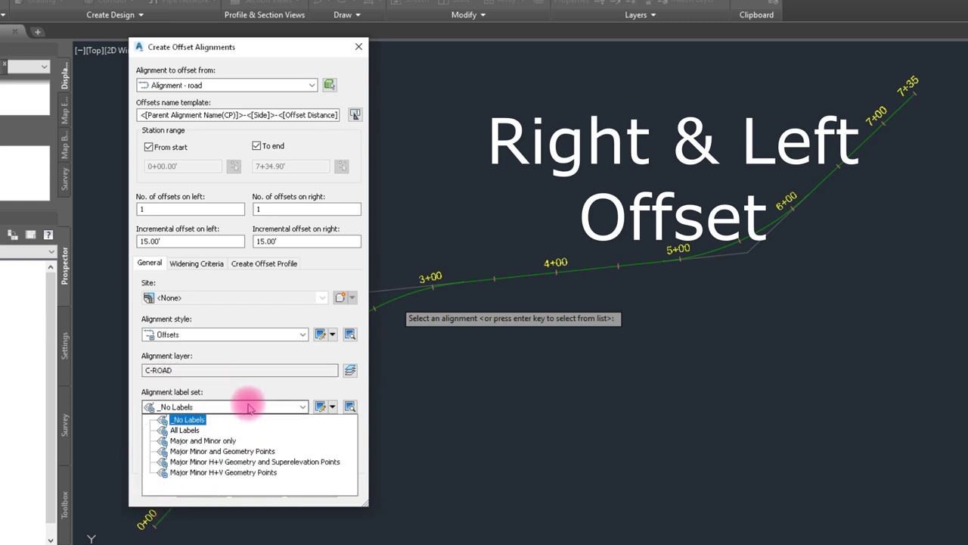
click(249, 407)
click(219, 85)
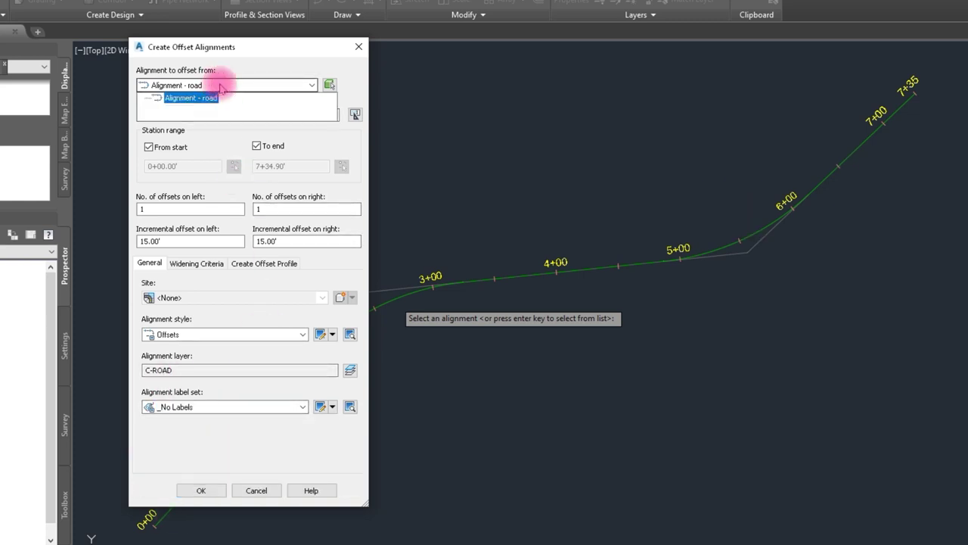
click(227, 85)
click(144, 115)
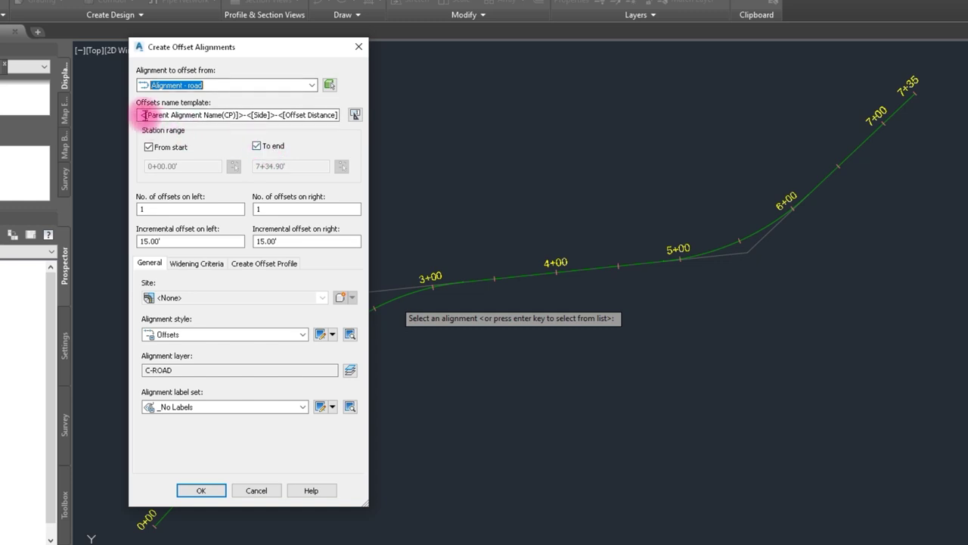
drag(142, 115, 336, 114)
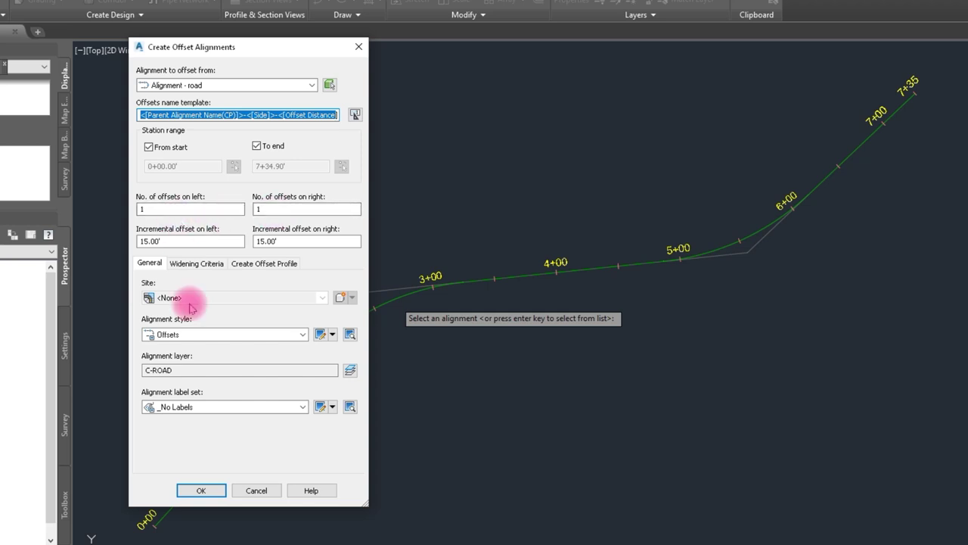
click(181, 264)
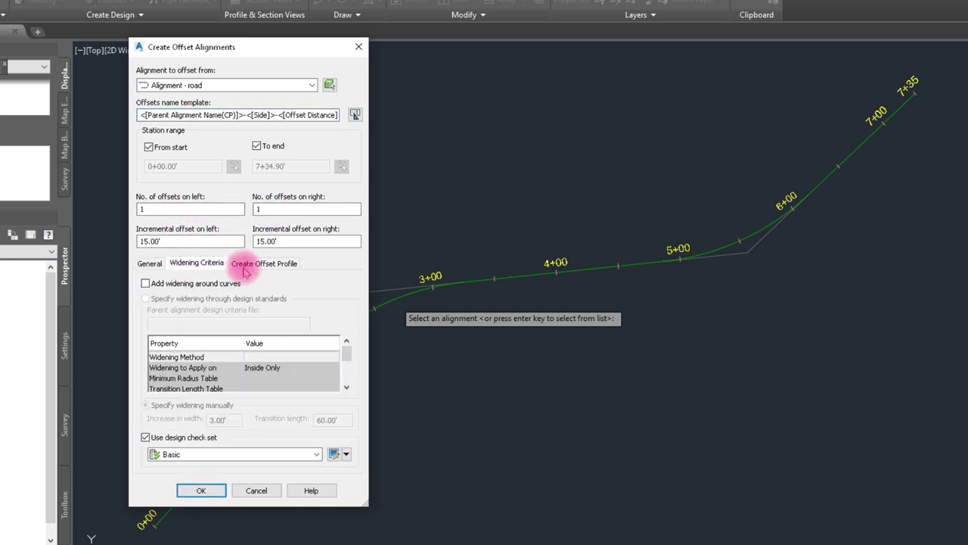
click(261, 263)
click(200, 263)
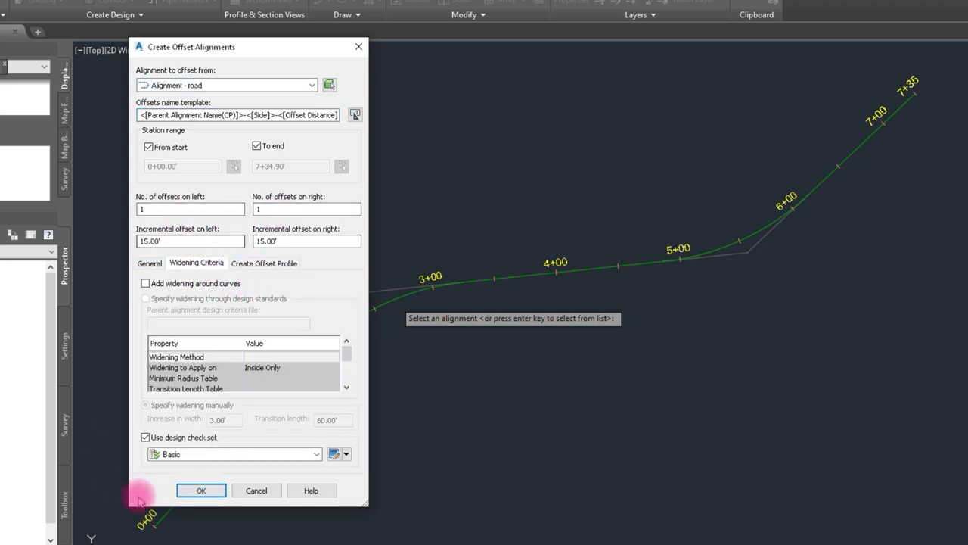
click(152, 270)
click(200, 487)
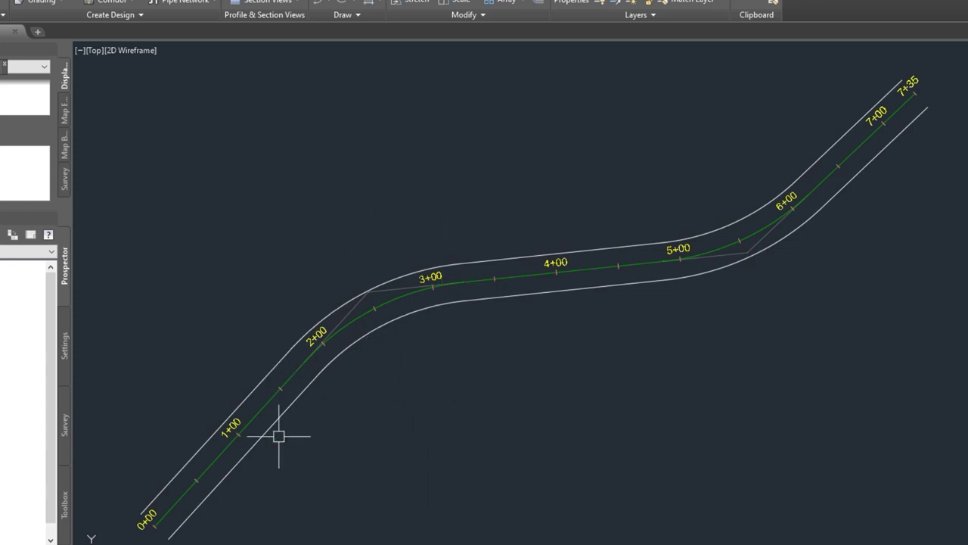
Switch Toolspace to the Toolbox to reach the Reports utilities.
click(71, 511)
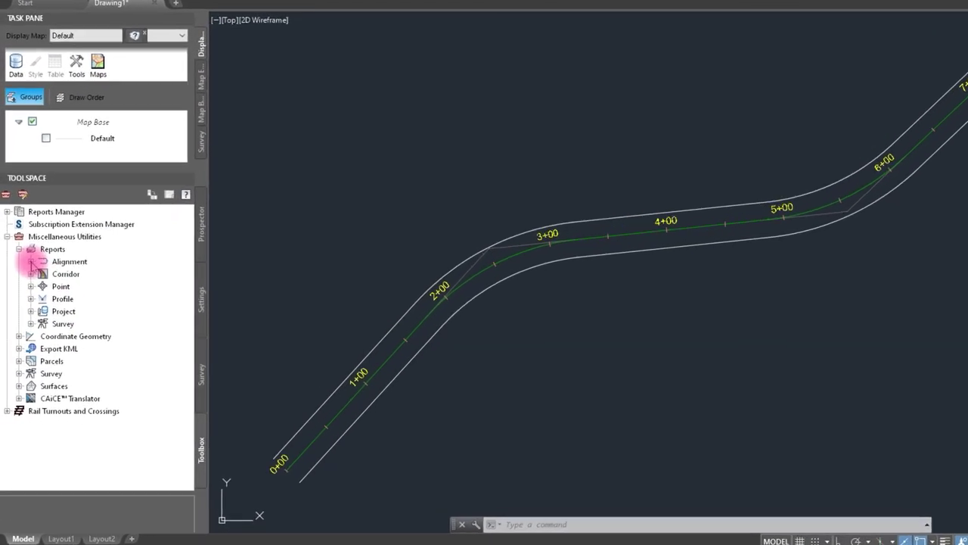
Browse the report categories, then execute the Horizontal Alignment Report from the Alignment reports.
click(25, 291)
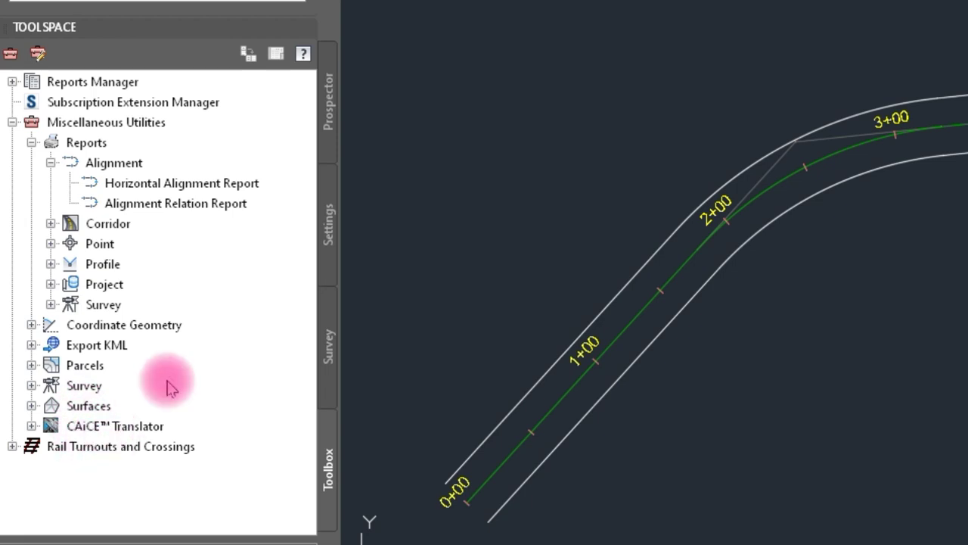
click(50, 243)
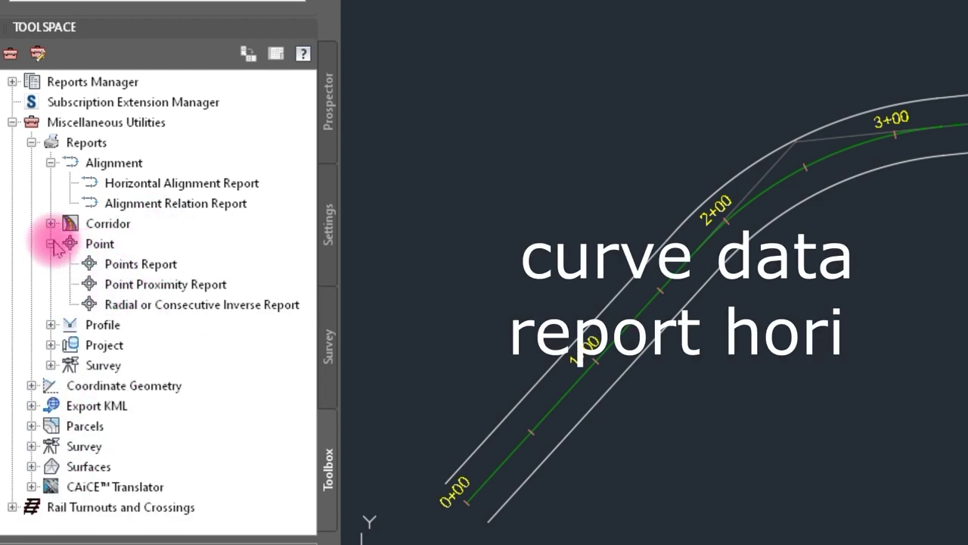
click(50, 243)
click(50, 223)
click(50, 223)
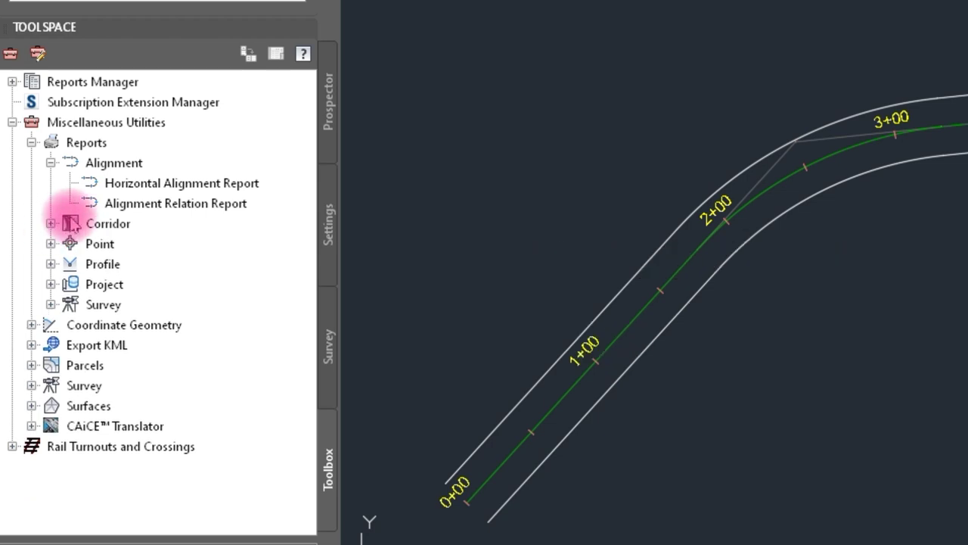
click(172, 209)
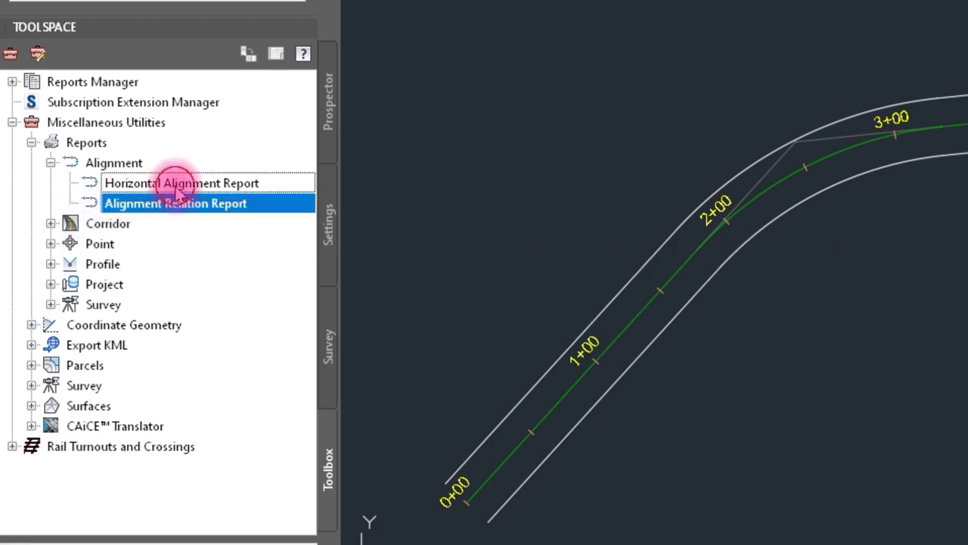
click(178, 185)
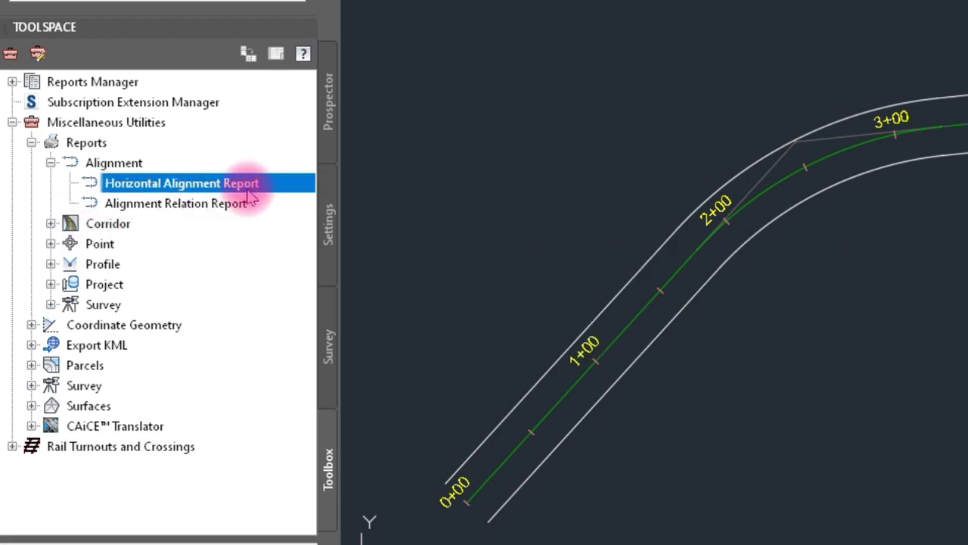
right_click(246, 191)
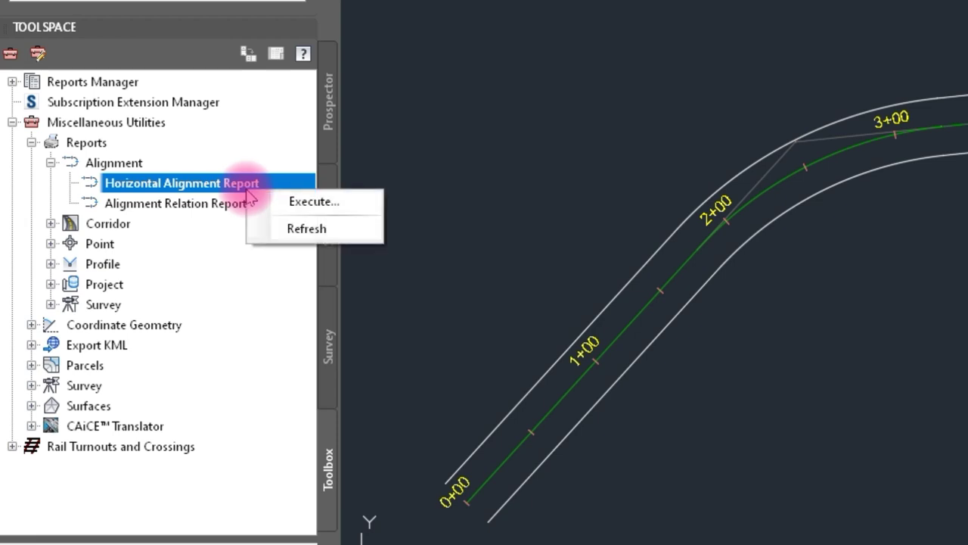
click(360, 204)
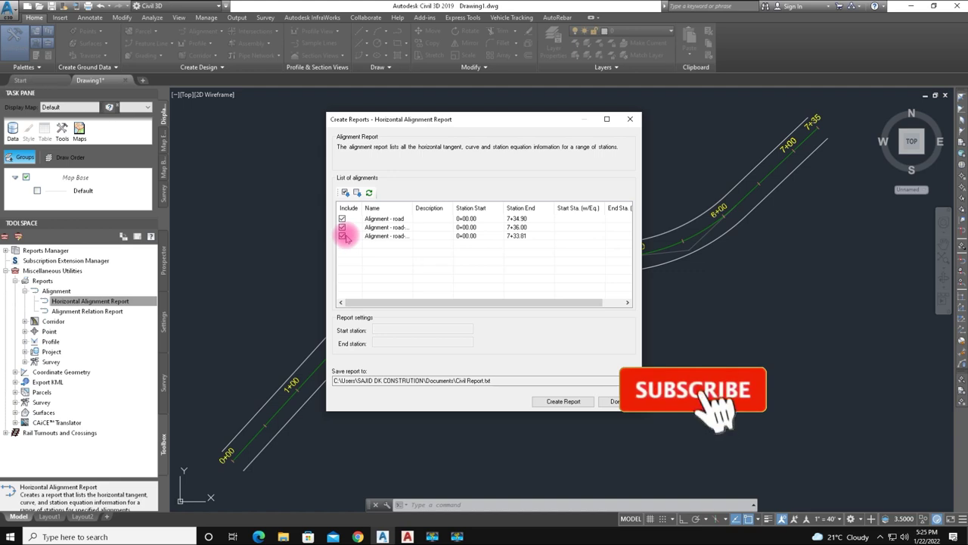
Include all three alignments and choose Word 97-2003 Document as the report format.
click(357, 194)
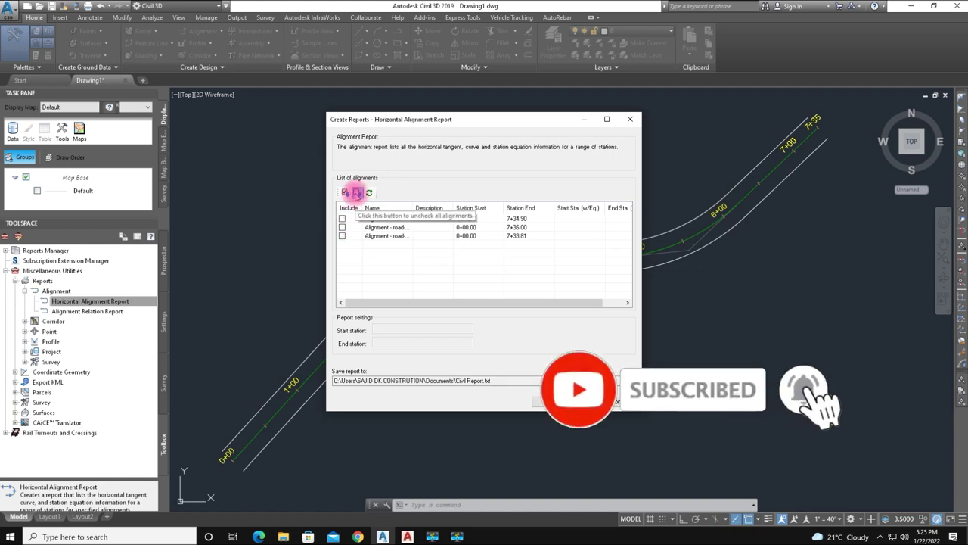
click(346, 192)
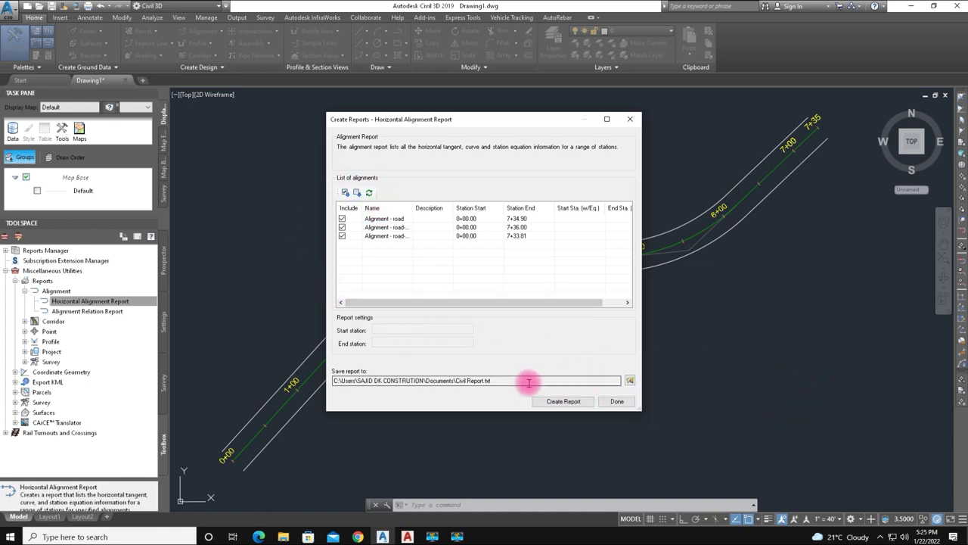
click(630, 380)
click(464, 377)
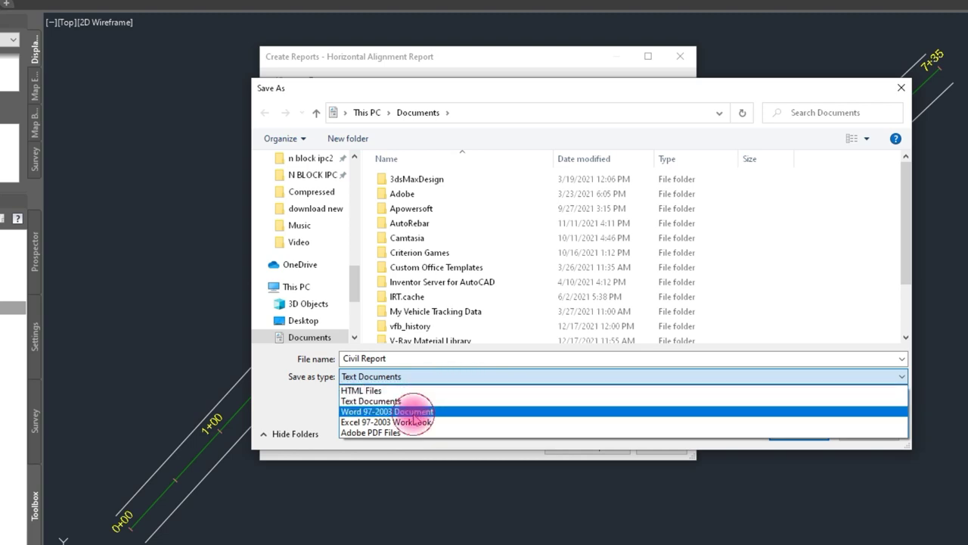
click(414, 412)
Save the report as Civil Report.doc on the Desktop and create it.
click(438, 379)
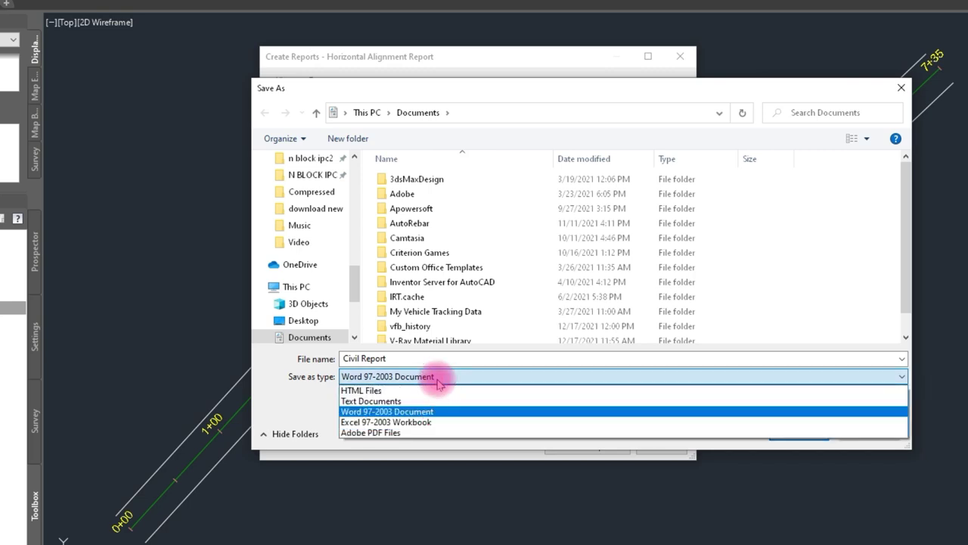
click(439, 382)
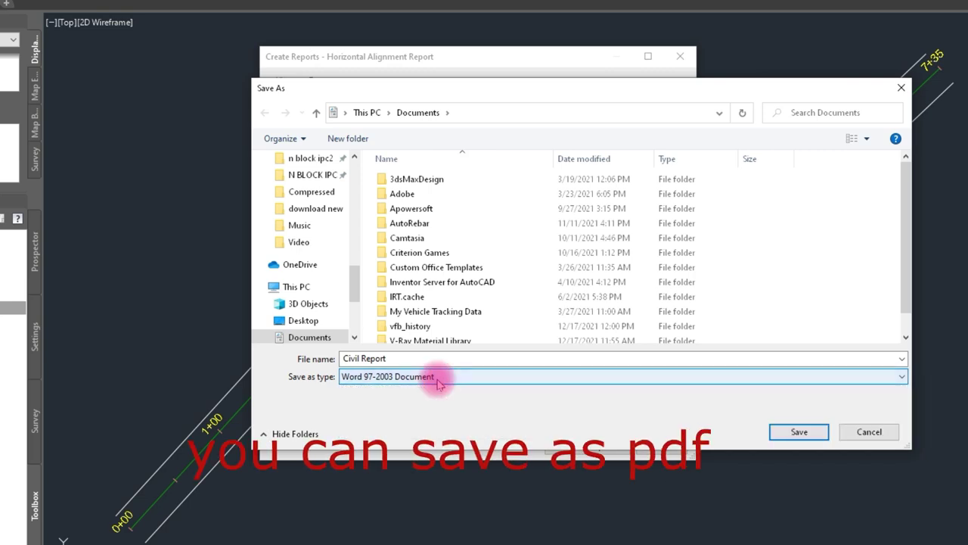
click(400, 379)
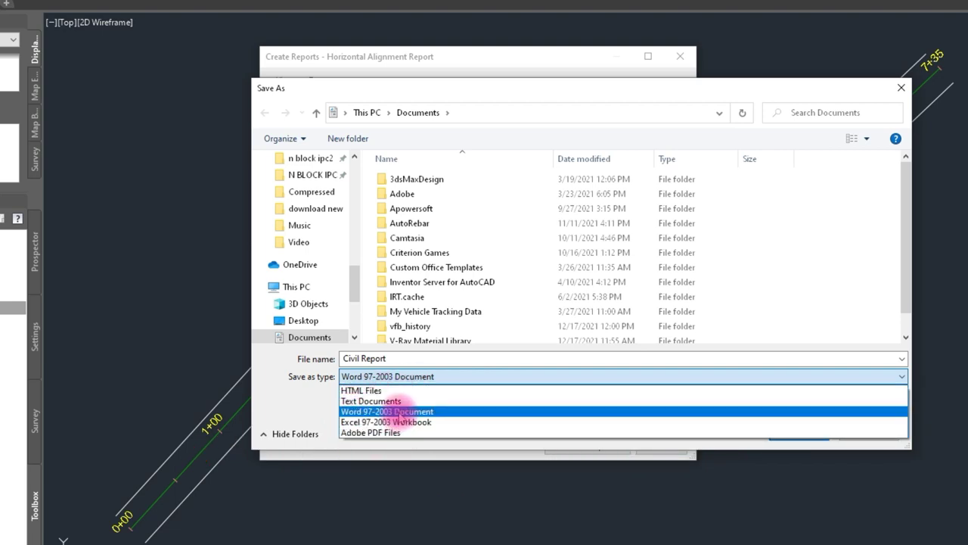
click(399, 409)
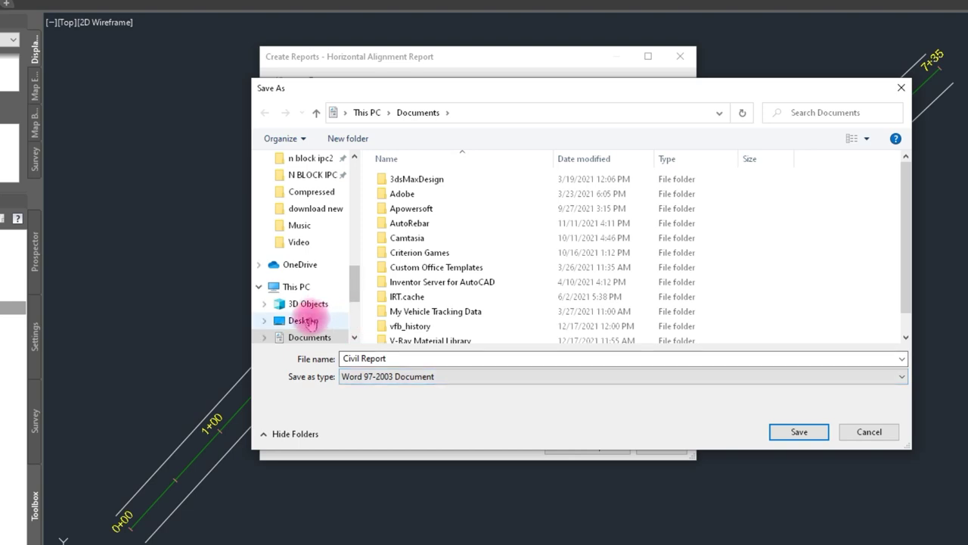
click(306, 321)
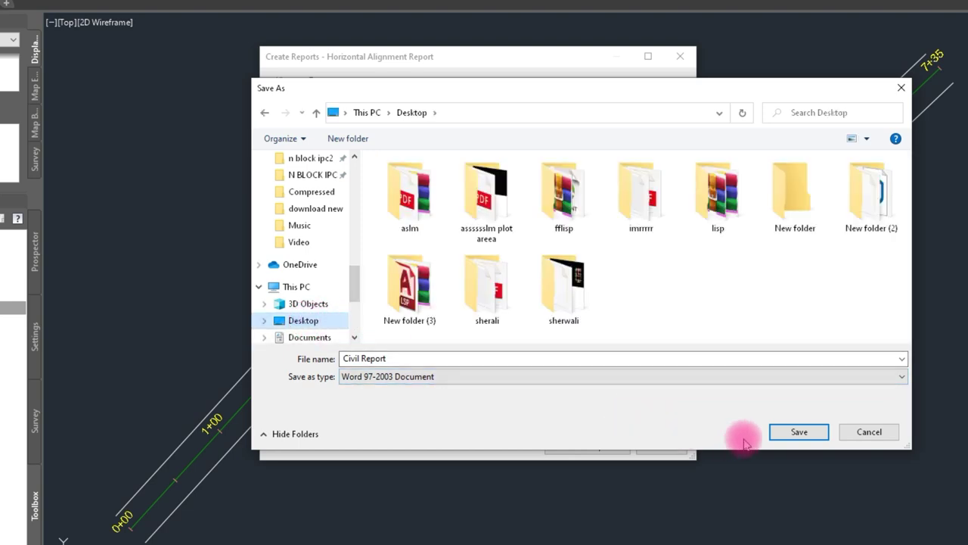
click(779, 432)
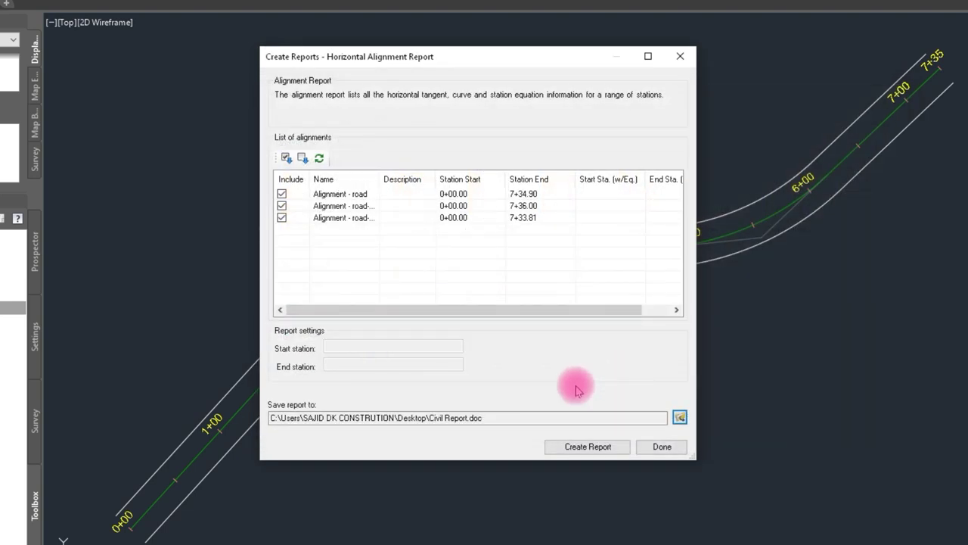
click(581, 446)
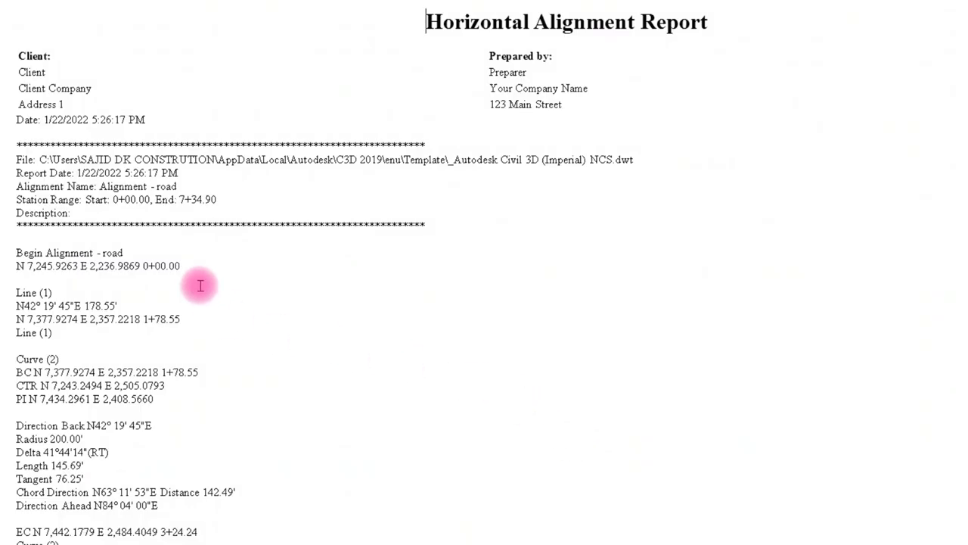
Scroll through the Horizontal Alignment Report in Word.
scroll(199, 285, down, 15)
scroll(199, 285, down, 12)
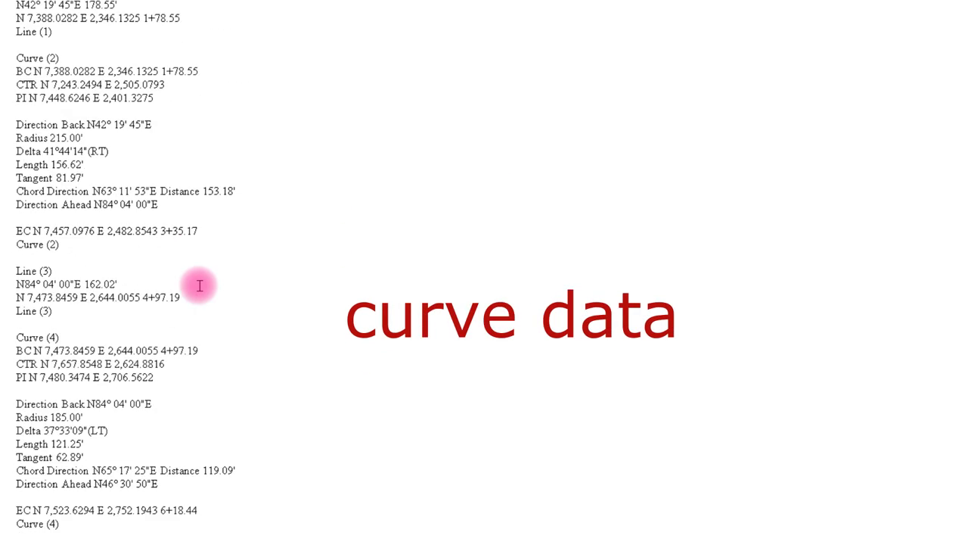
scroll(199, 286, down, 14)
scroll(199, 285, down, 8)
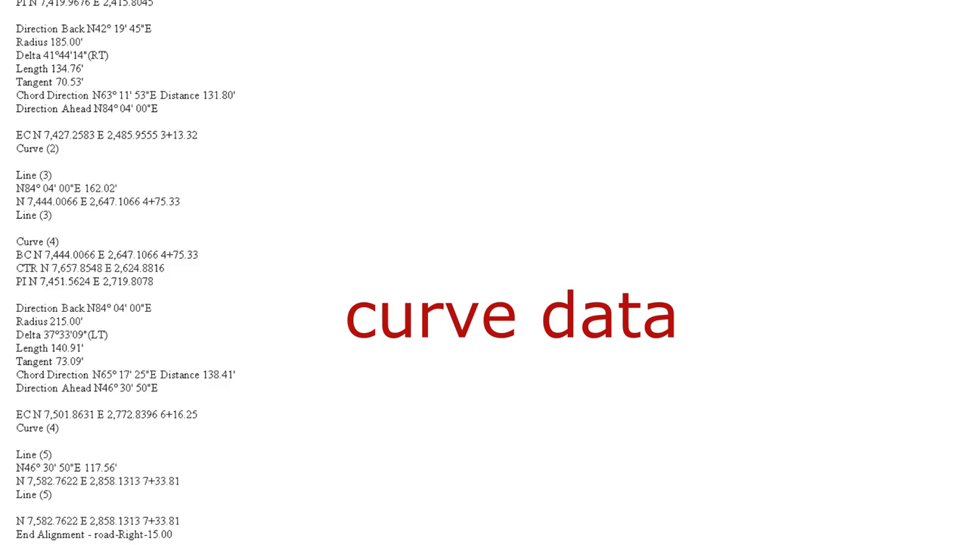
scroll(330, 517, down, 20)
scroll(325, 511, up, 1)
scroll(324, 509, up, 14)
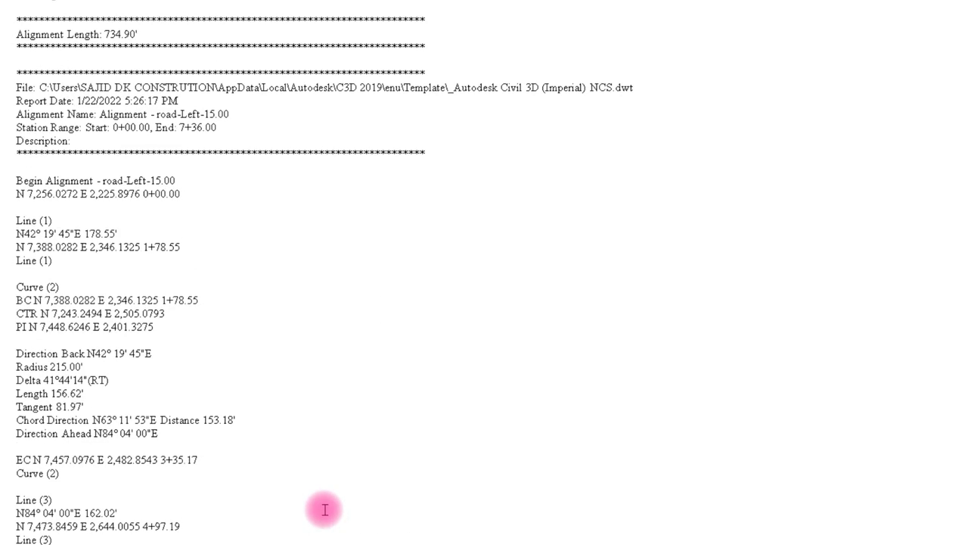
Highlight the curve's 215.00' radius, length, tangent, chord and end-of-curve values, then finish.
double_click(57, 367)
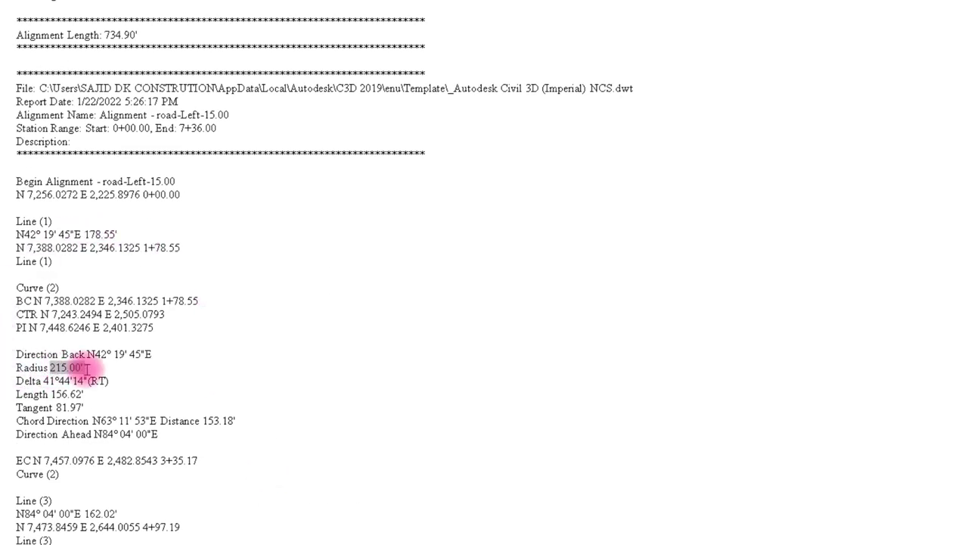
click(59, 395)
drag(96, 405, 104, 402)
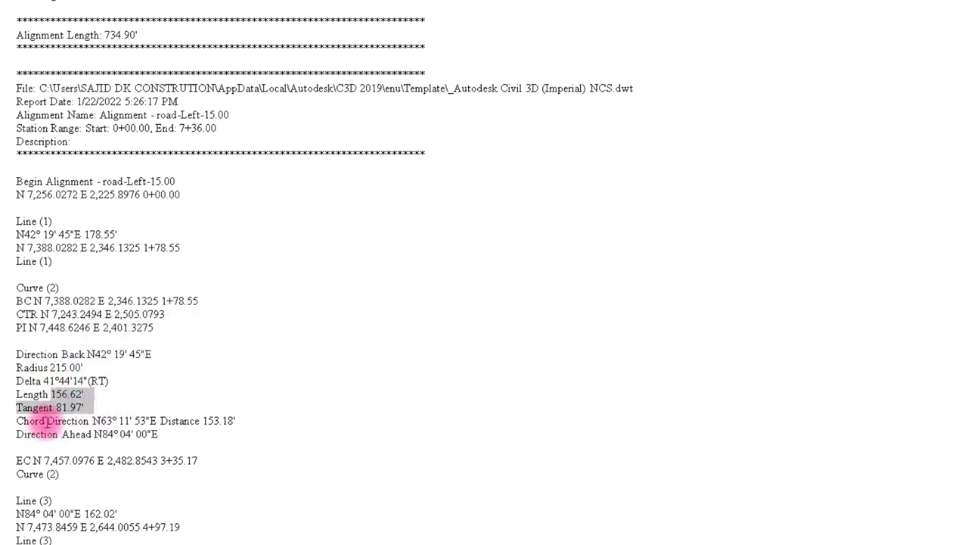
drag(92, 421, 244, 429)
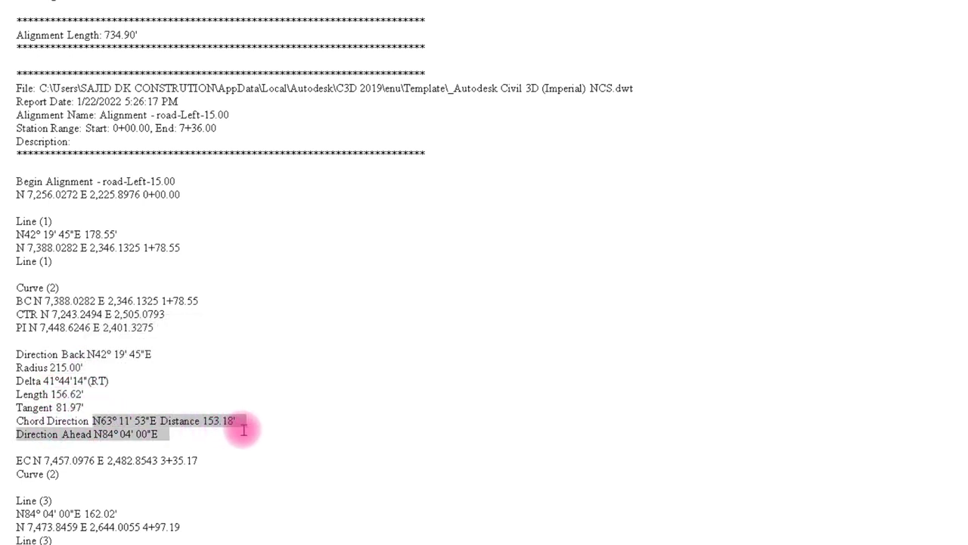
drag(21, 459, 190, 473)
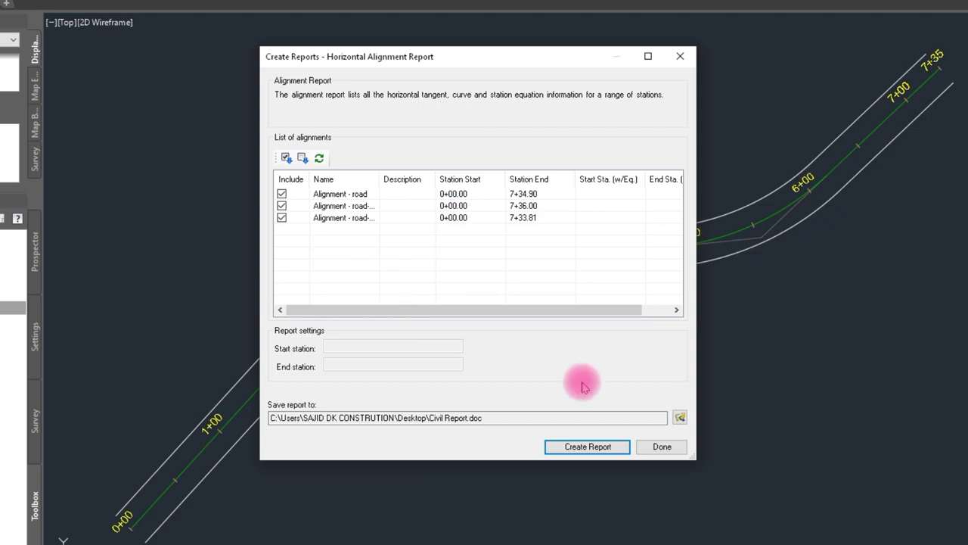
click(649, 450)
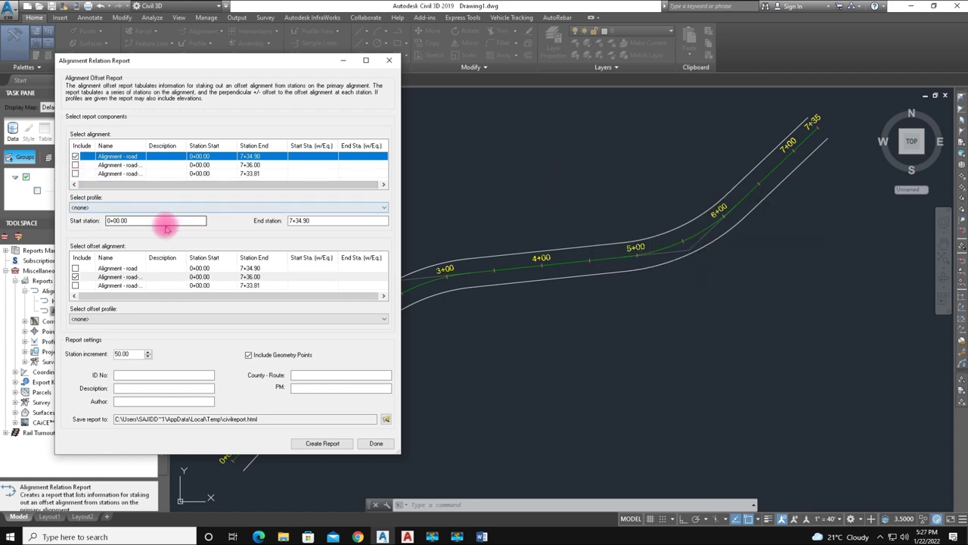
Pair the road with the offset alignment ending at 7+36.00 and choose the report save location.
click(136, 277)
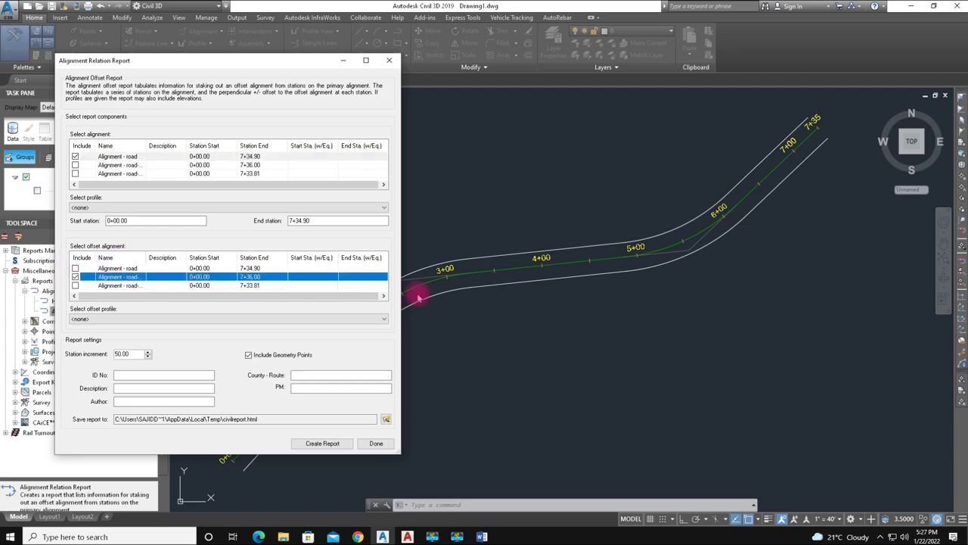
click(386, 418)
Save the relation report as Word 97-2003 document Civil Report2 on the Desktop.
click(187, 329)
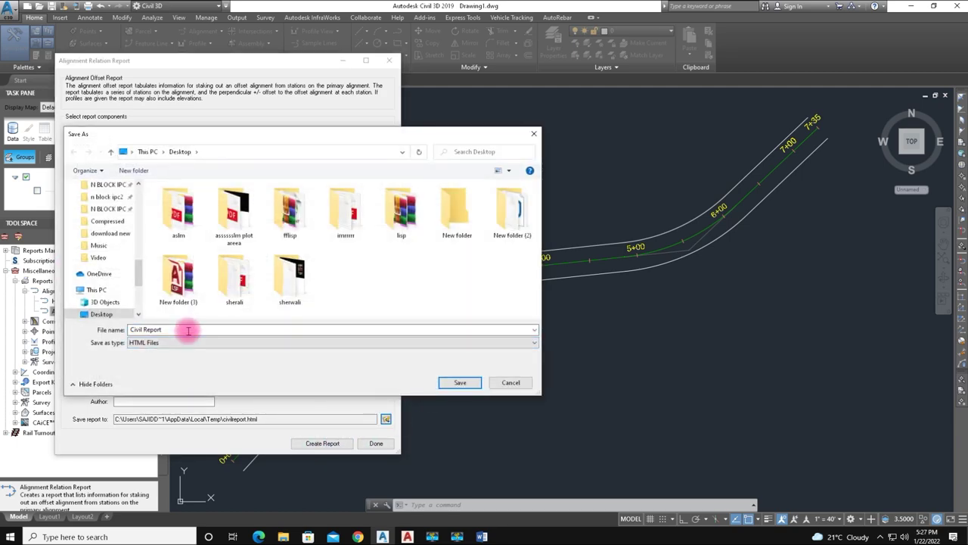
click(201, 342)
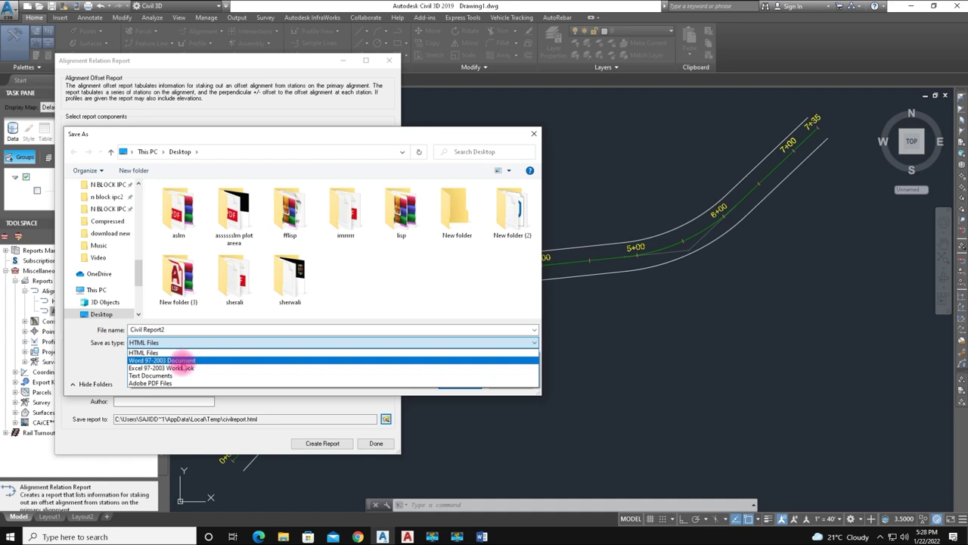
click(170, 361)
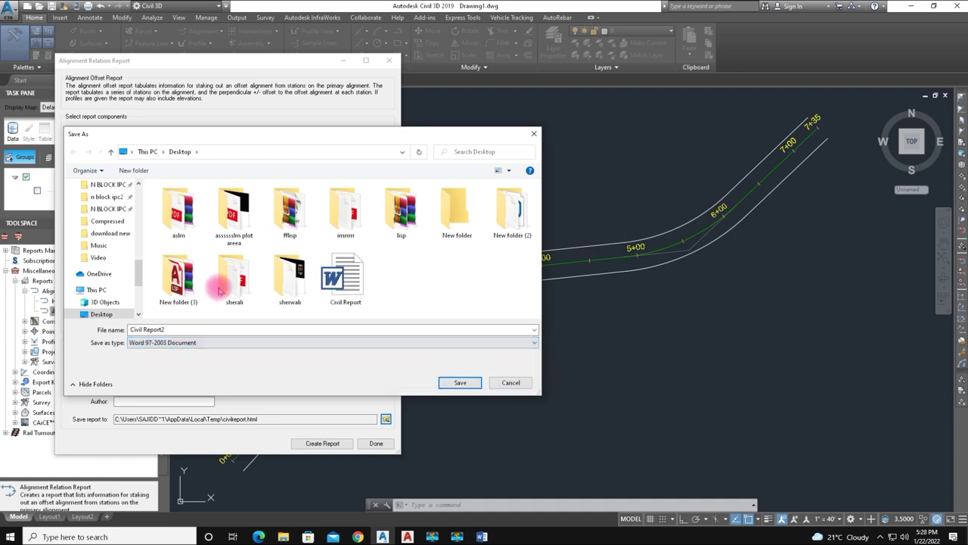
click(454, 383)
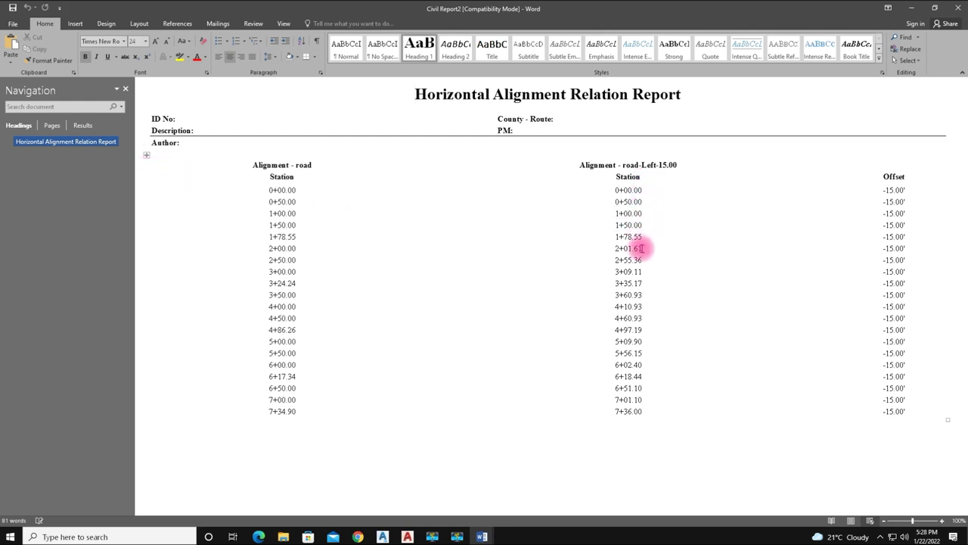
mouse_move(415, 94)
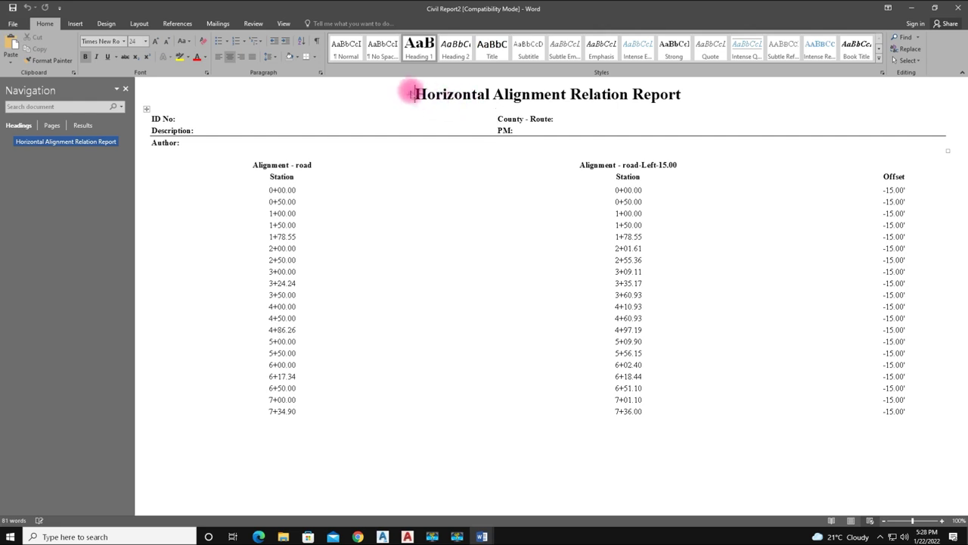
mouse_move(628, 330)
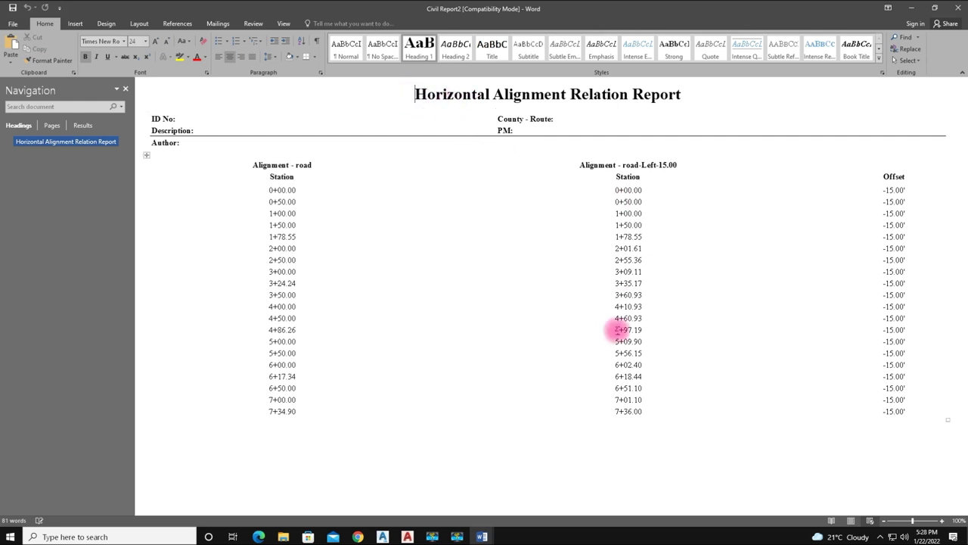
Restore and resize the Word report window, then minimize it to return to Civil 3D.
click(958, 9)
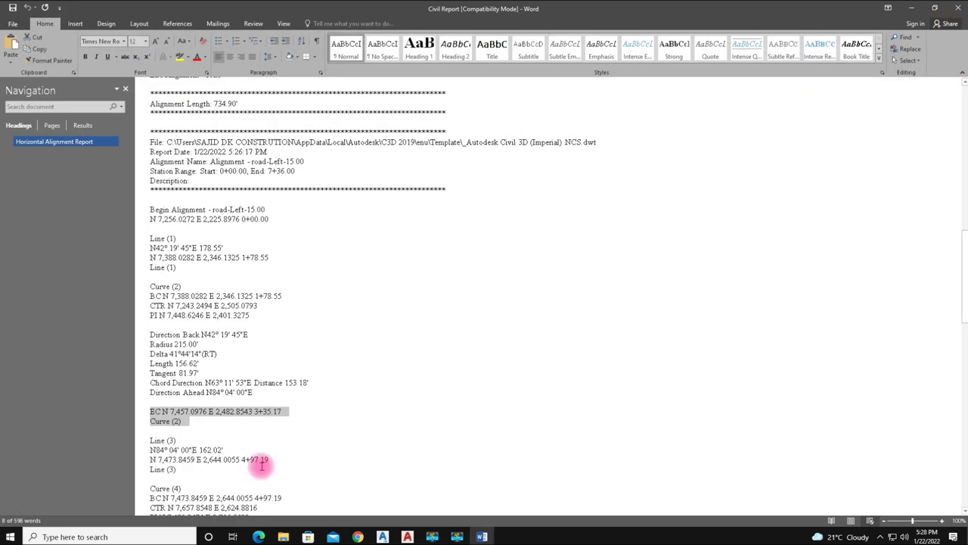
scroll(257, 295, up, 6)
scroll(244, 294, down, 6)
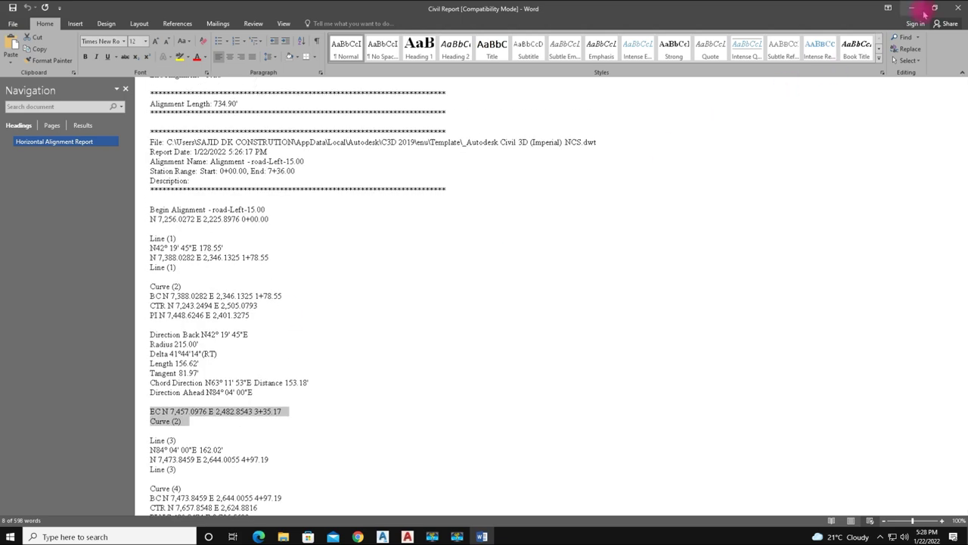
click(934, 8)
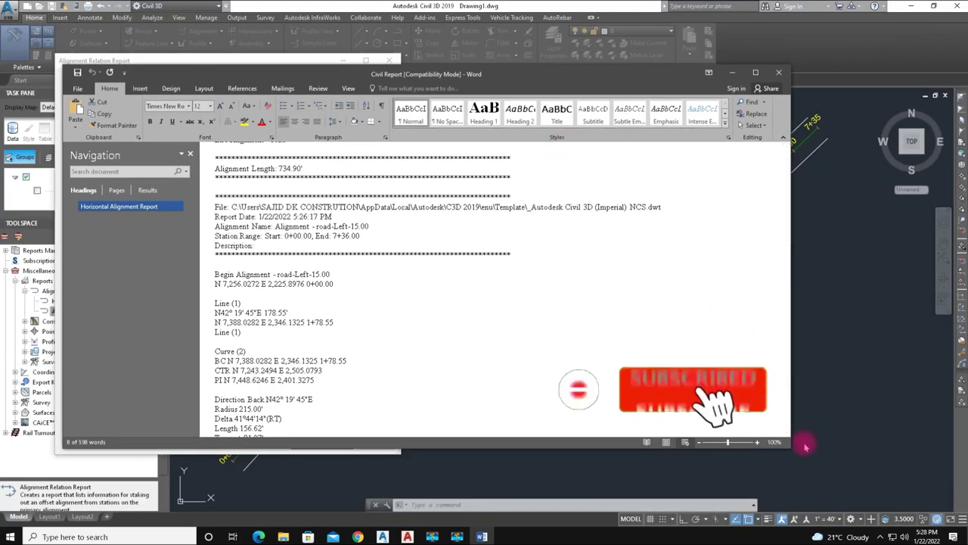
mouse_move(793, 444)
mouse_down()
mouse_move(535, 439)
mouse_move(538, 490)
mouse_up()
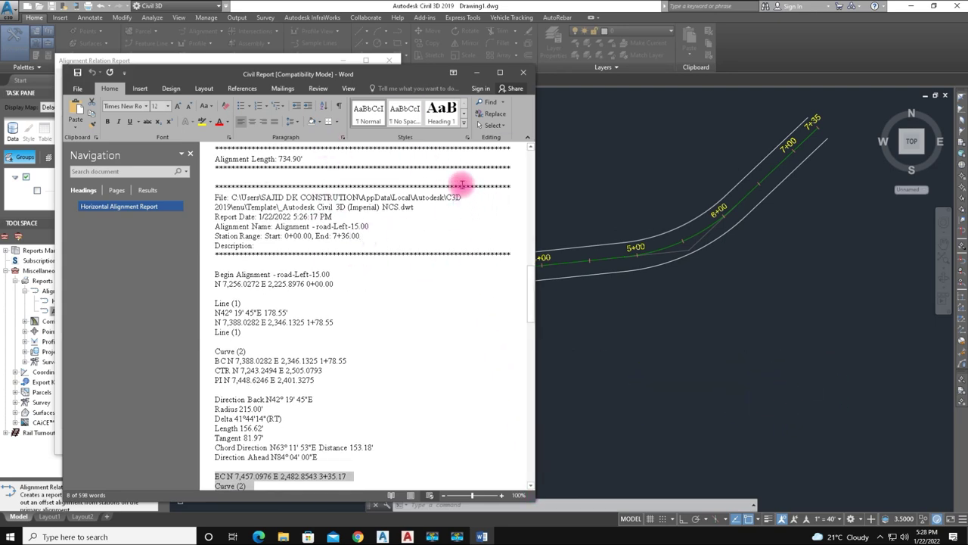
click(475, 74)
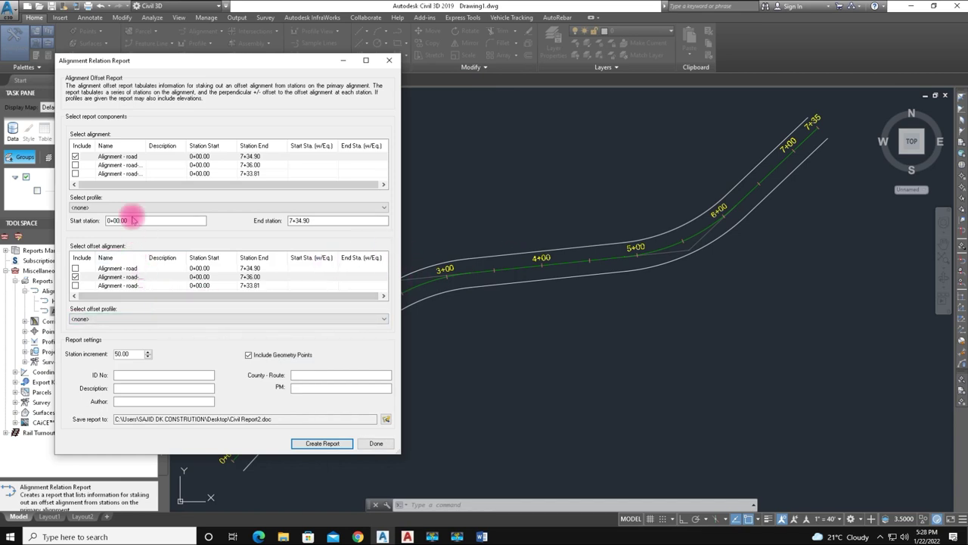
Keep Alignment - road as primary and close the Alignment Relation Report settings.
click(108, 165)
click(115, 156)
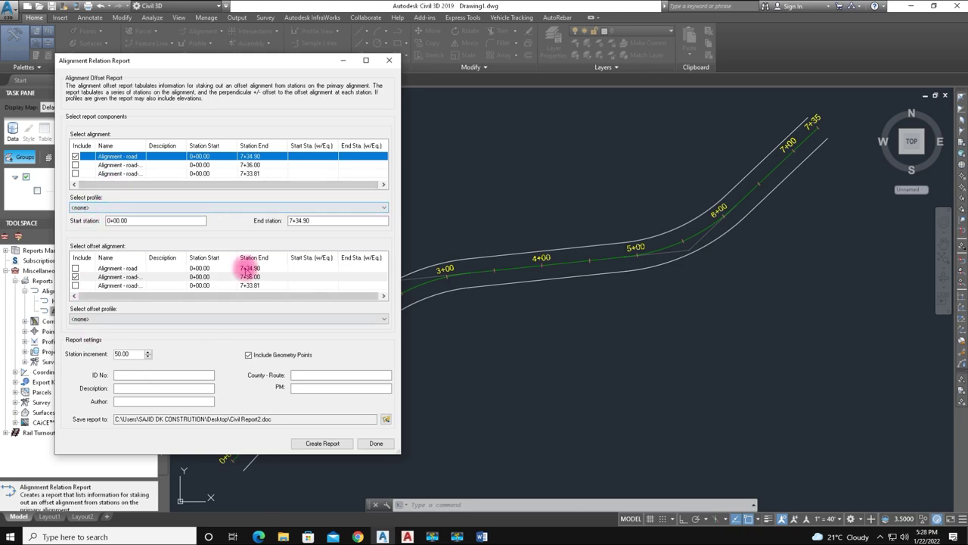
click(377, 443)
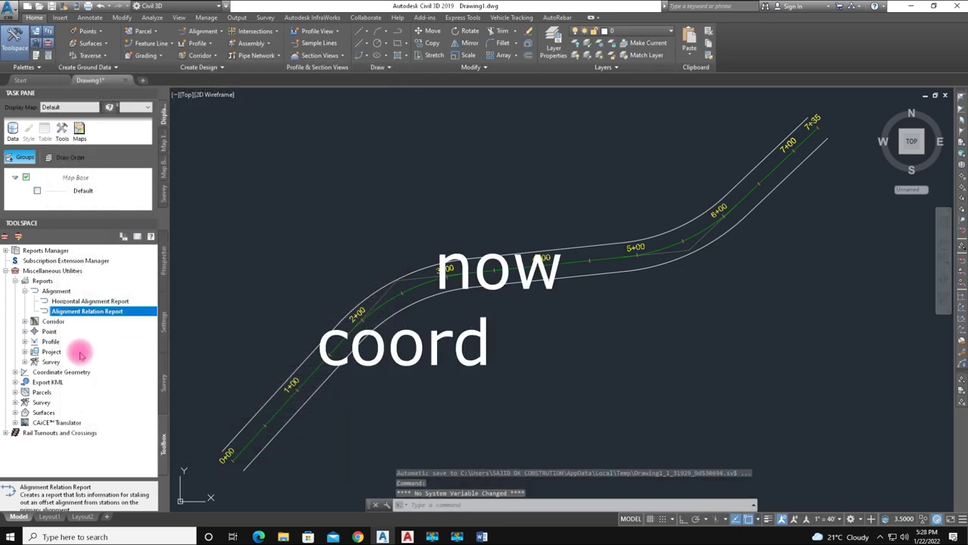
click(15, 371)
click(16, 371)
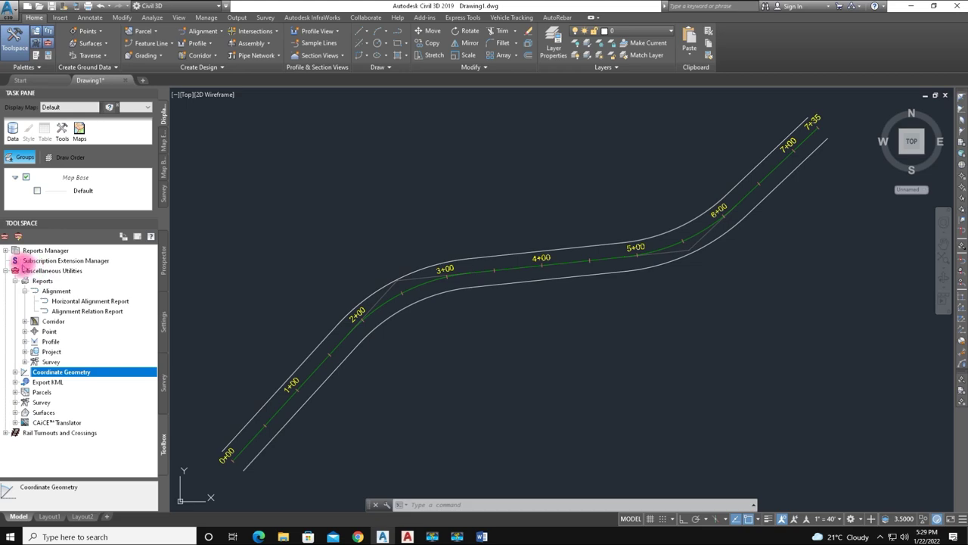
Execute the Incremental Stationing Report from Reports Manager > Alignment.
click(23, 251)
click(5, 251)
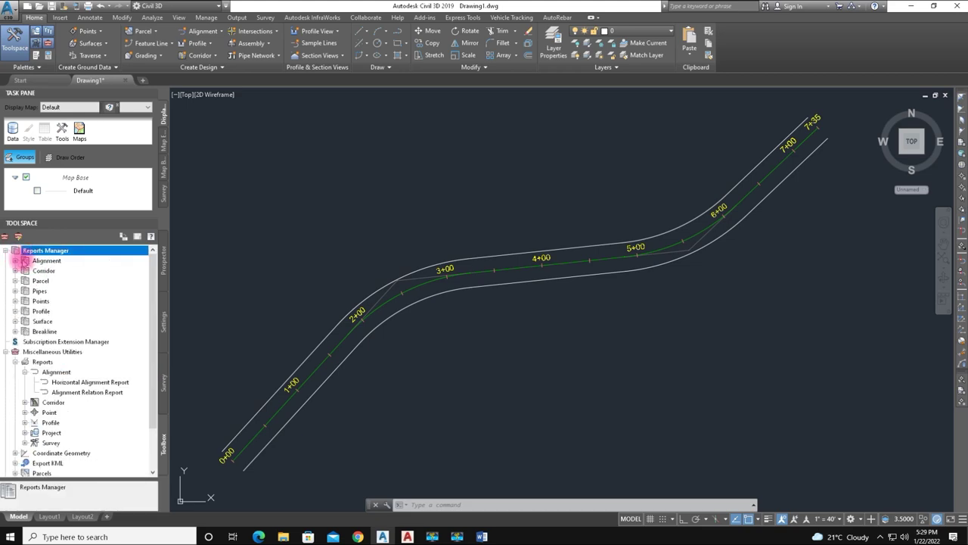
click(18, 260)
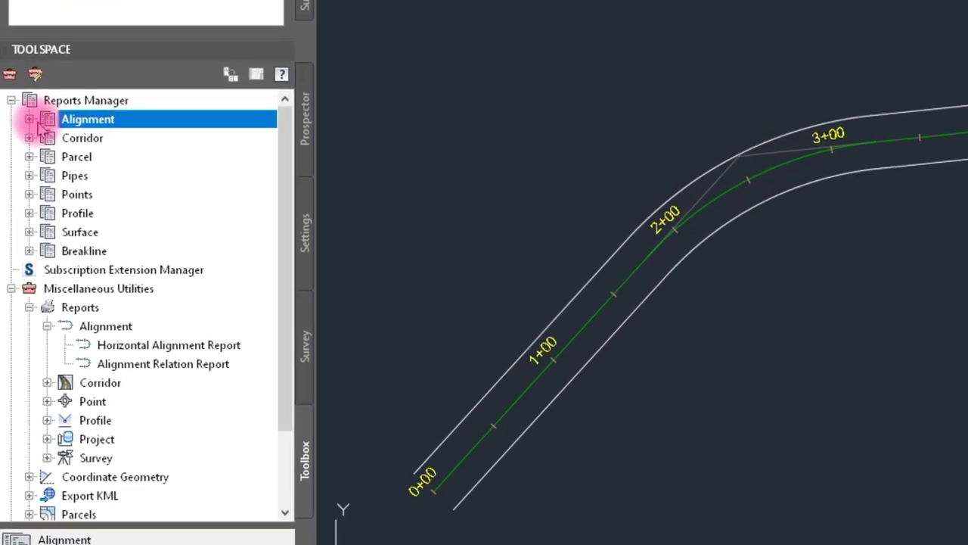
click(28, 122)
click(140, 121)
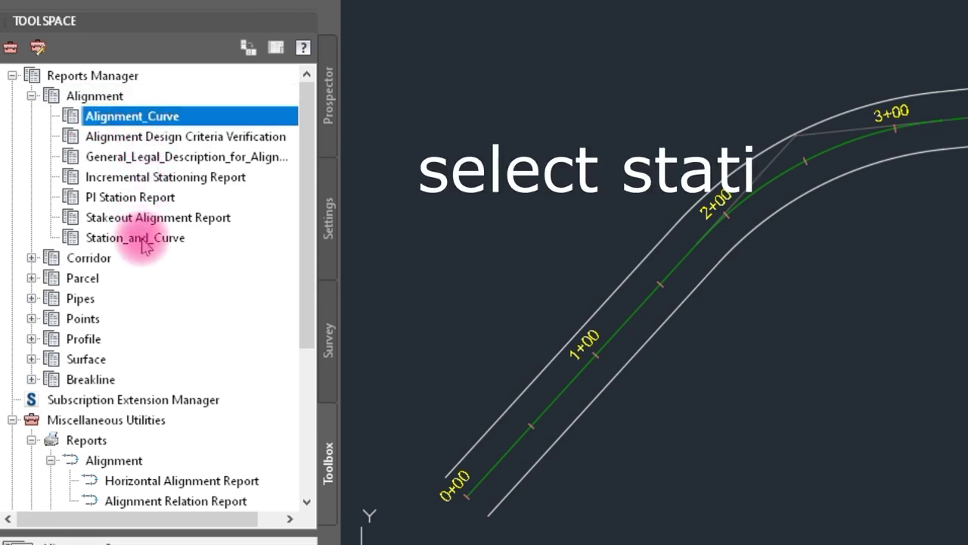
click(181, 179)
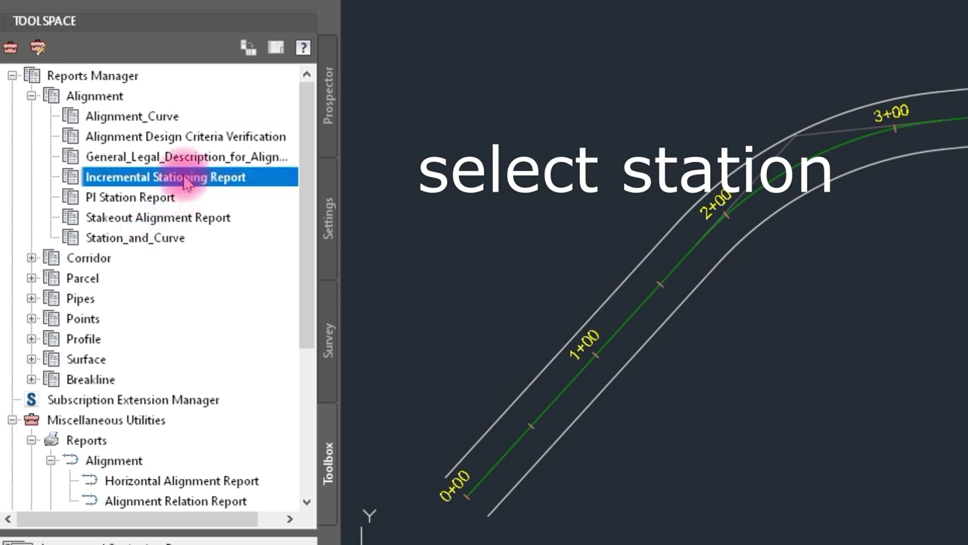
right_click(184, 184)
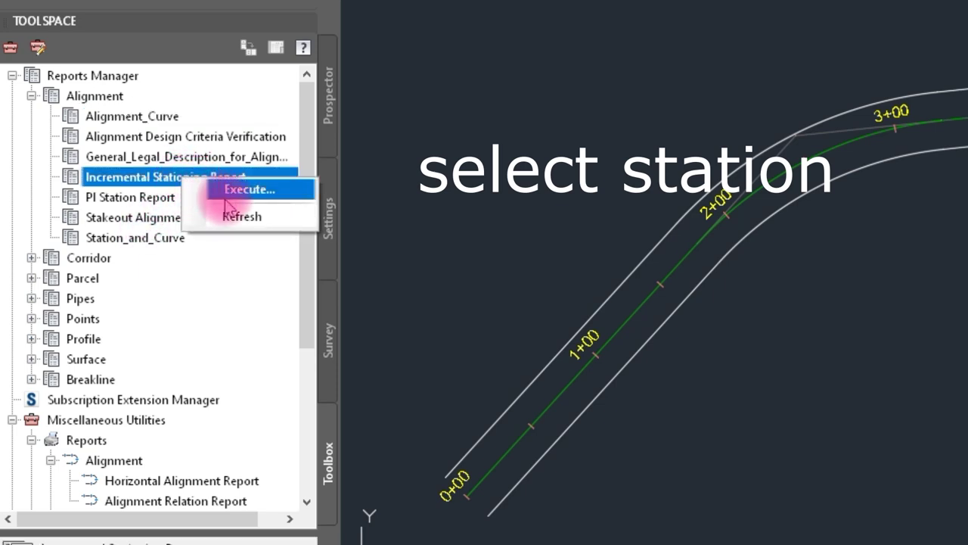
click(228, 195)
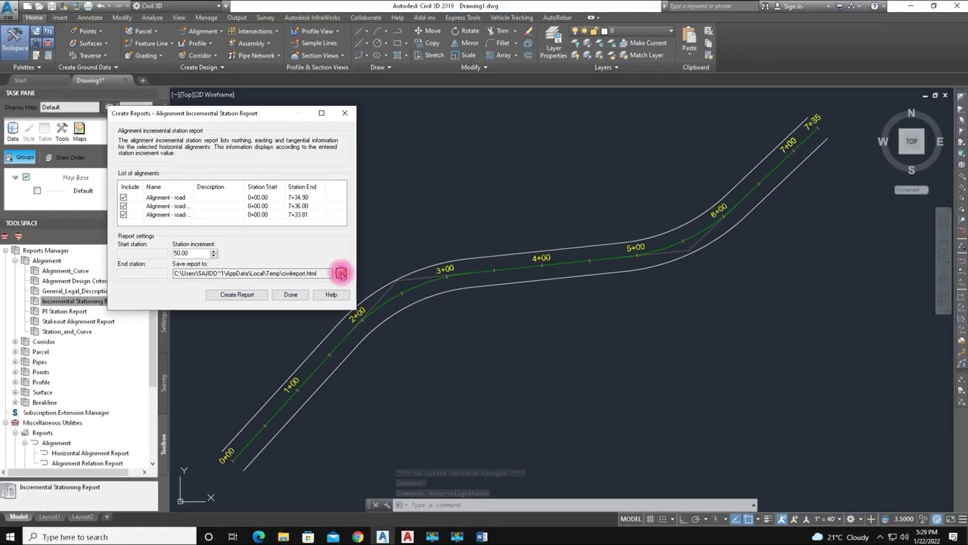
Save the incremental station report as Excel 97-2003 Workbook CivilReport3 on the Desktop.
click(341, 273)
mouse_move(186, 264)
mouse_down()
mouse_move(184, 283)
mouse_move(189, 264)
mouse_up()
click(212, 337)
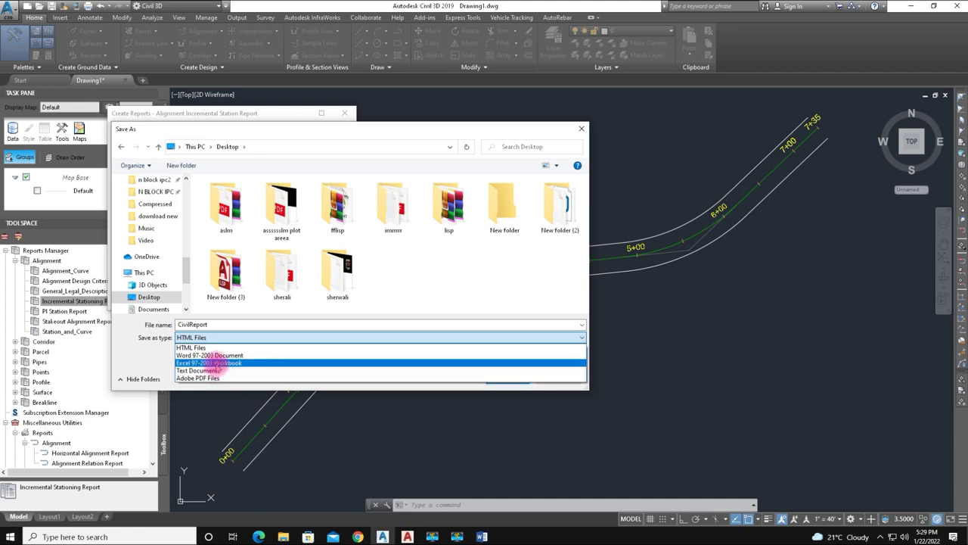
click(217, 363)
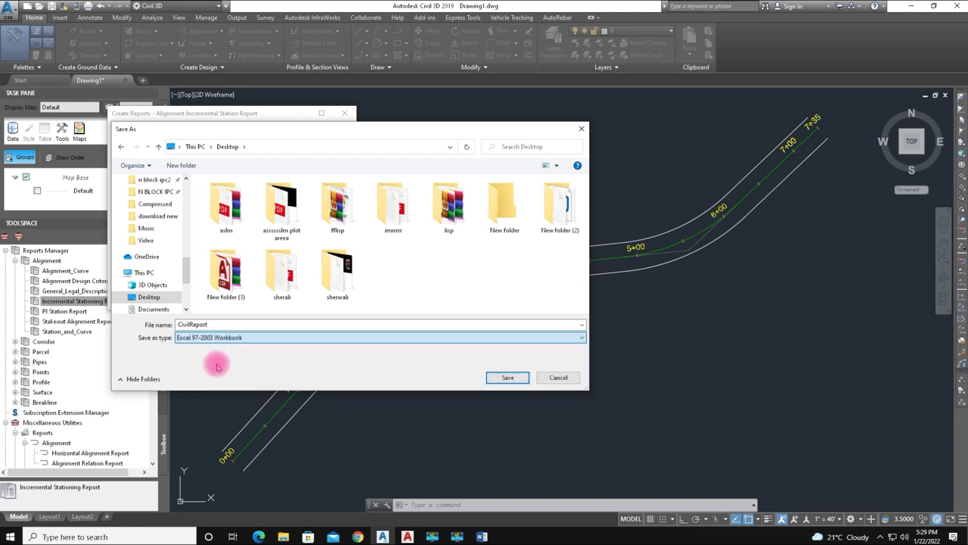
double_click(229, 324)
text(3)
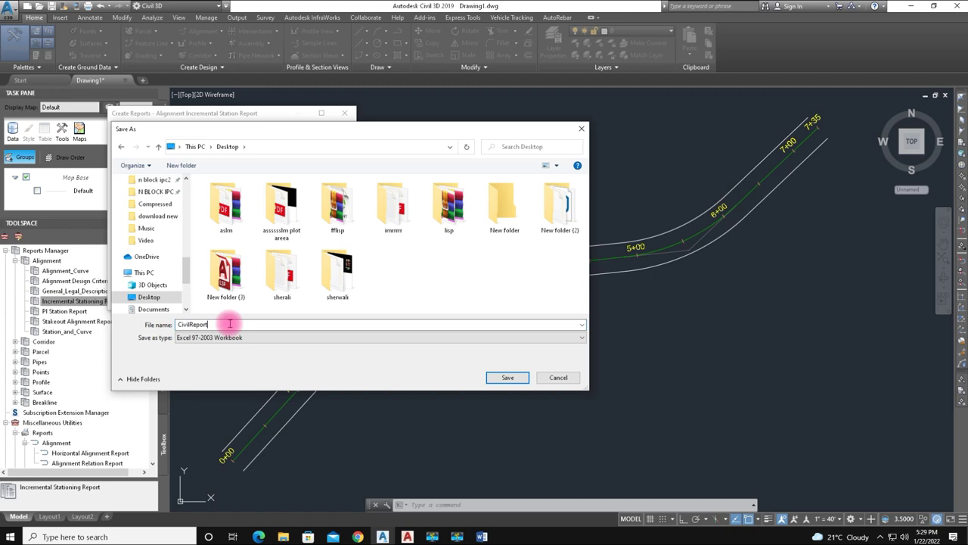
click(501, 377)
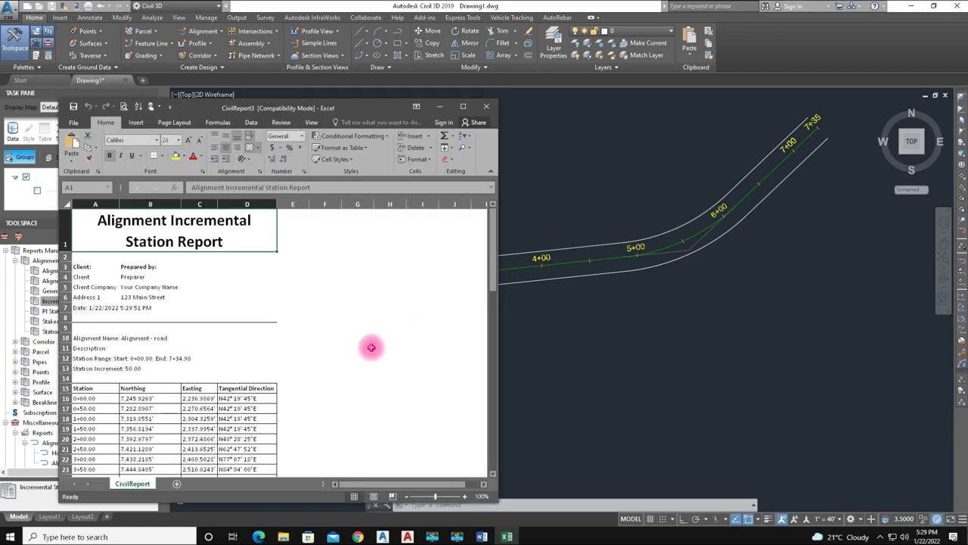
Scroll through the CivilReport3 station tables, then move the Excel window top-left and enlarge it.
scroll(313, 277, down, 10)
scroll(315, 280, down, 5)
scroll(315, 281, up, 5)
scroll(315, 281, up, 5)
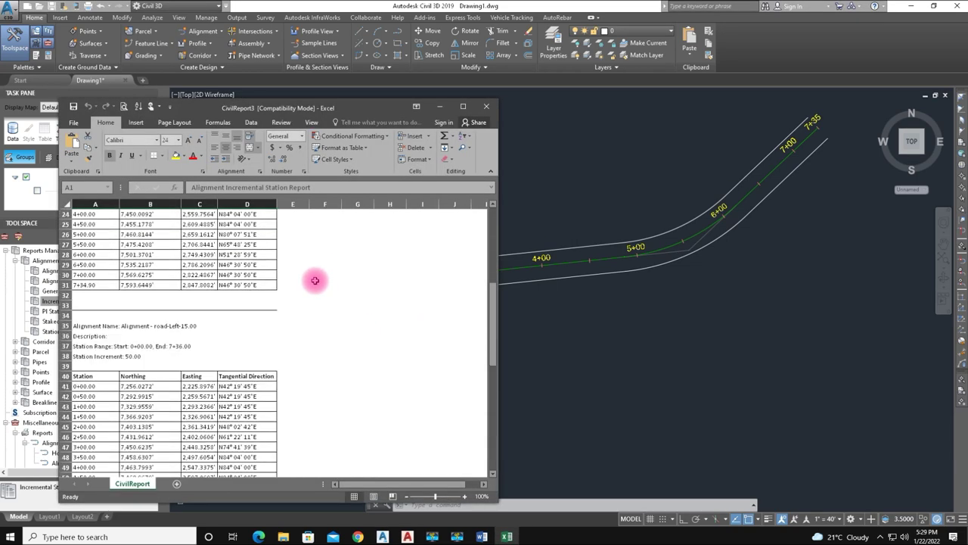
scroll(314, 280, up, 5)
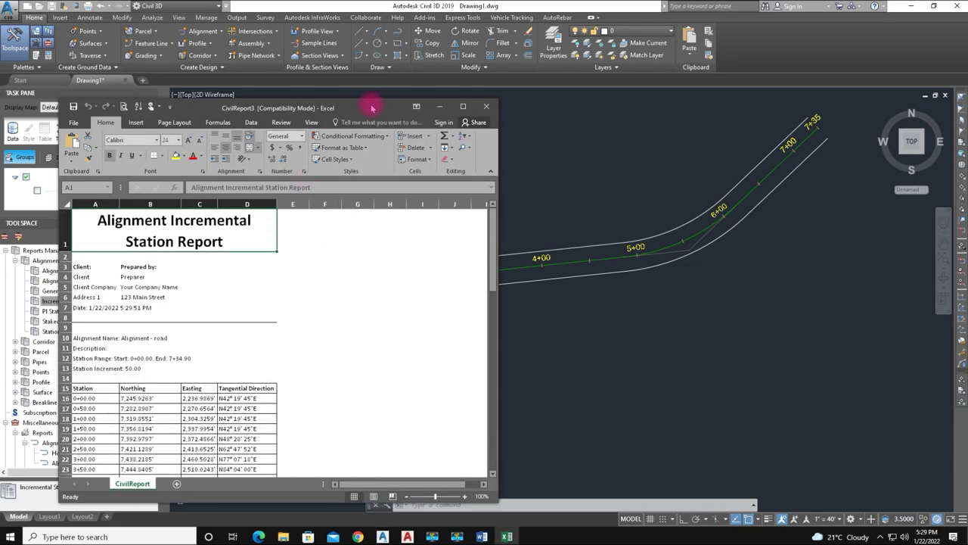
drag(372, 109, 284, 23)
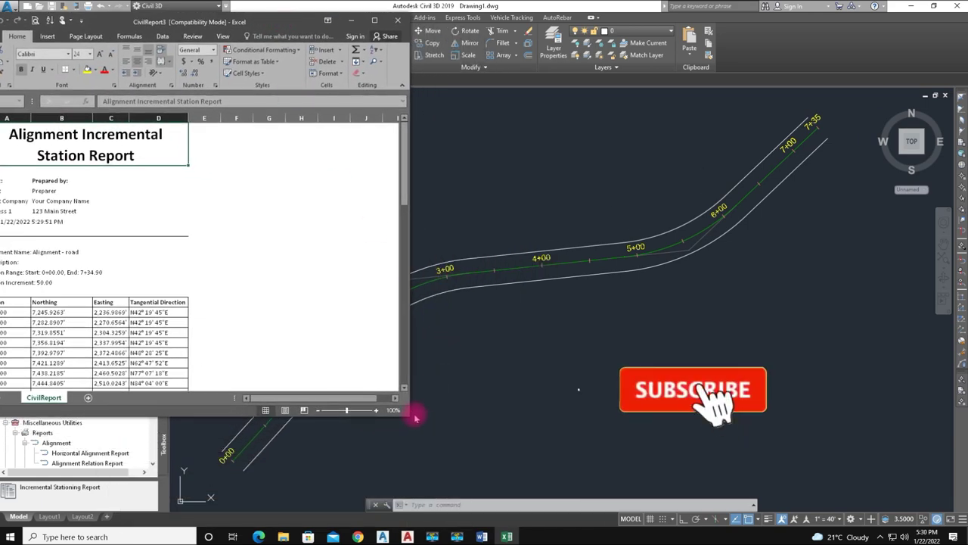
drag(415, 416, 347, 505)
mouse_move(343, 239)
mouse_down()
mouse_move(335, 303)
mouse_move(335, 209)
mouse_move(330, 335)
mouse_up()
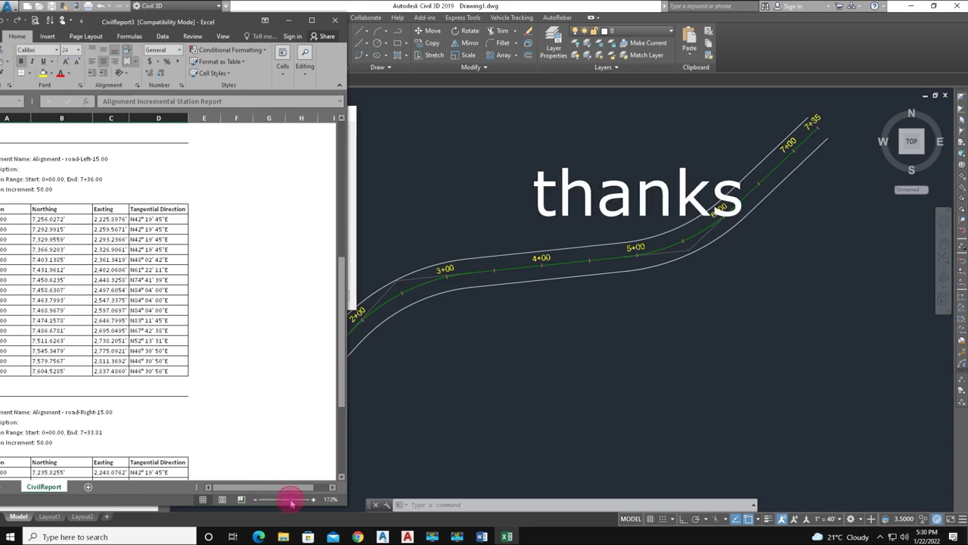
Zoom the Excel report table to 172% and stop the screen recorder.
drag(283, 499, 290, 499)
drag(339, 307, 342, 310)
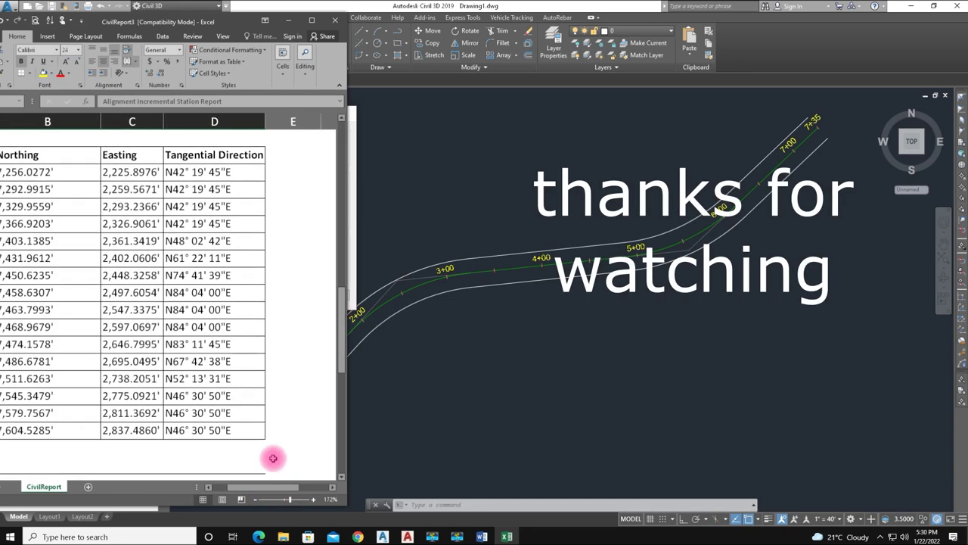
drag(256, 490, 236, 493)
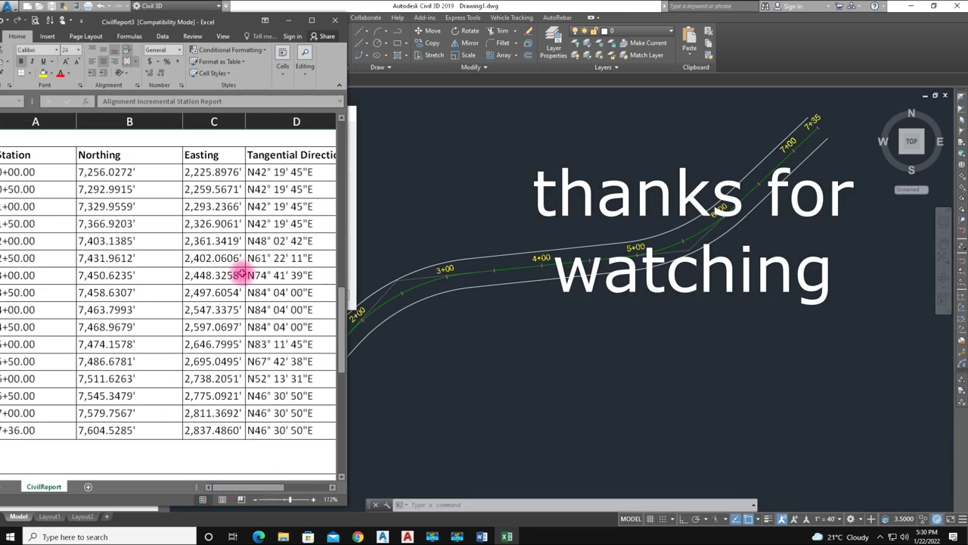
click(457, 536)
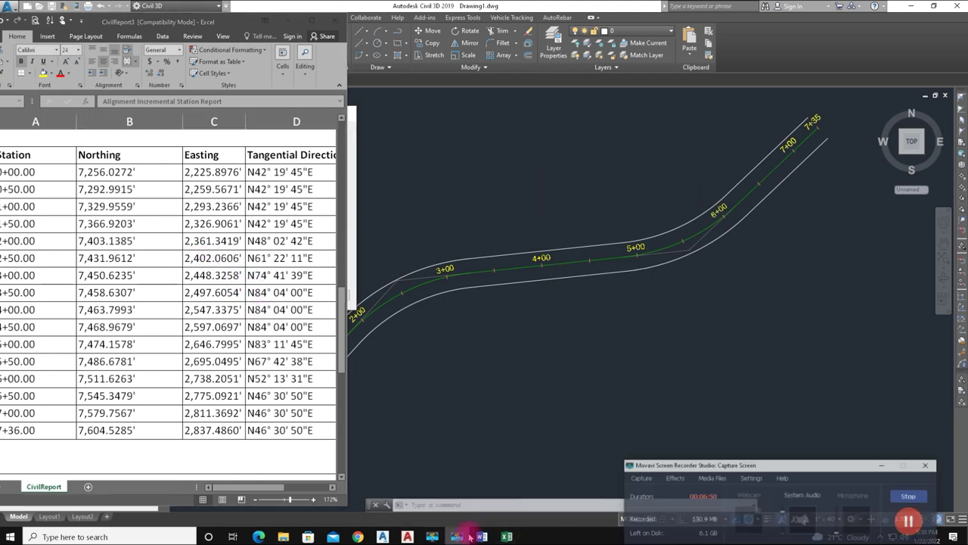
click(932, 496)
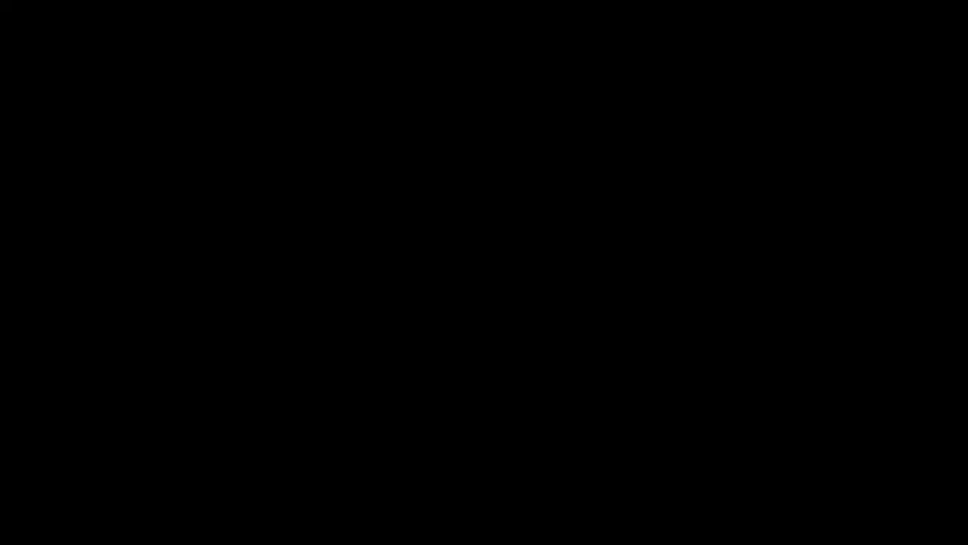